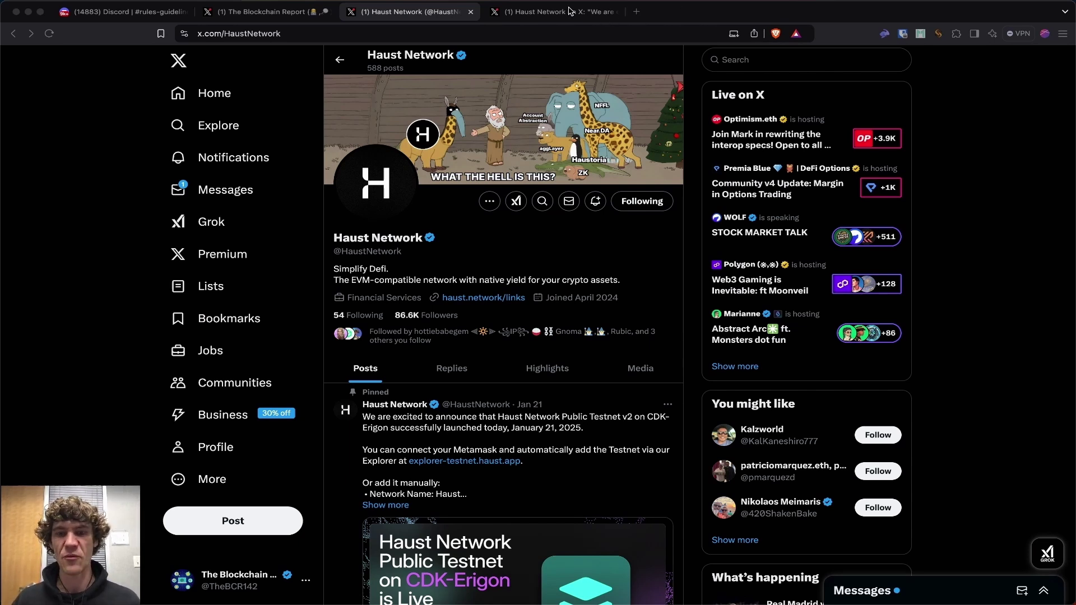
Open Haust Network's Public Testnet v2 on CDK-Erigon post and read its network details and faucet link.
click(570, 11)
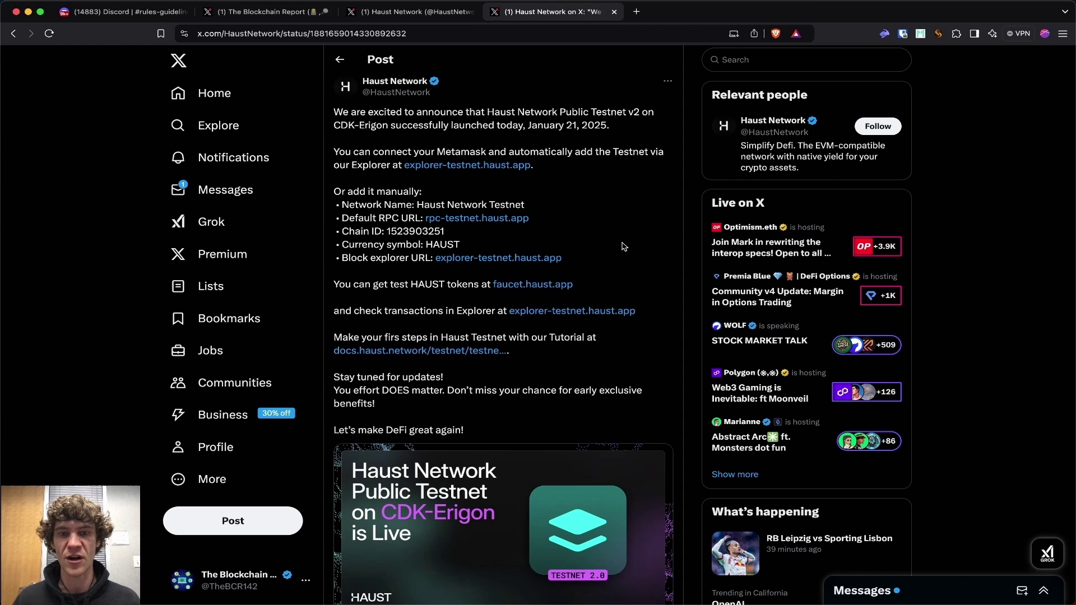
scroll(624, 247, down, 1)
scroll(624, 247, up, 2)
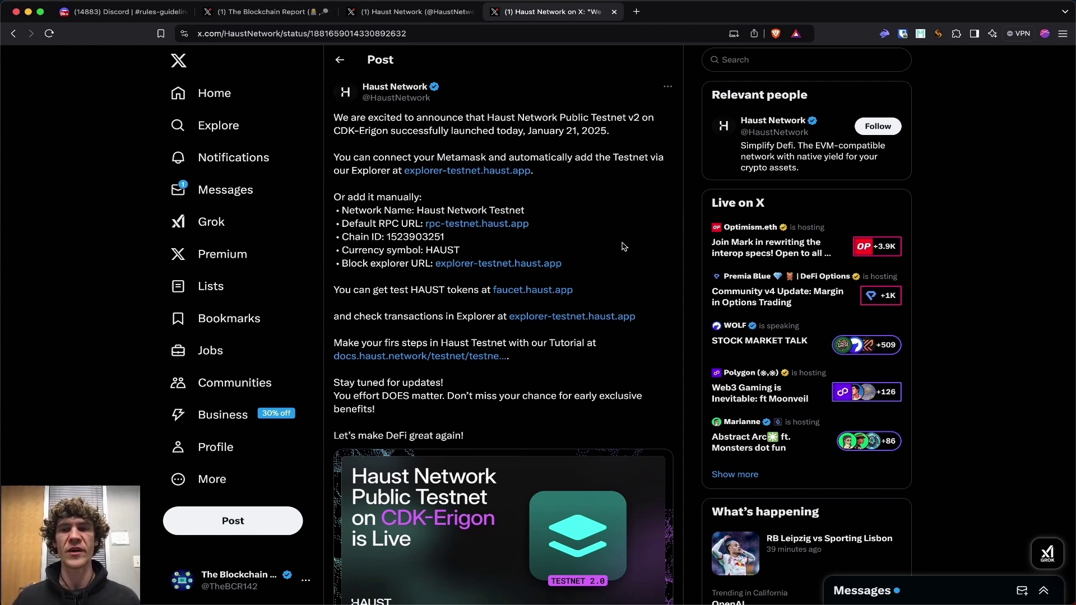
scroll(624, 247, down, 6)
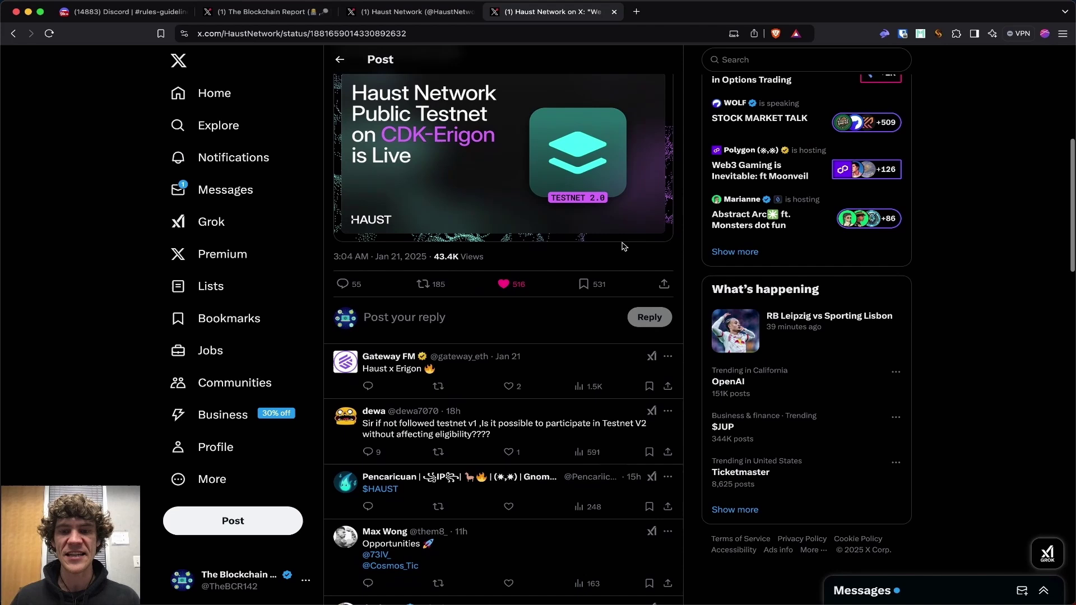
scroll(624, 246, up, 6)
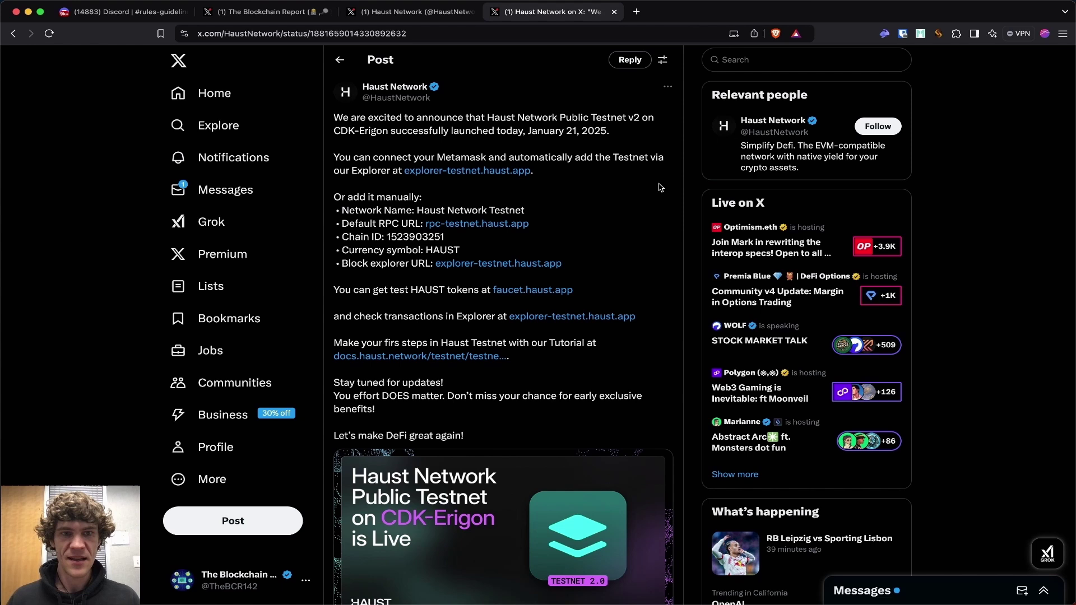
scroll(660, 187, down, 6)
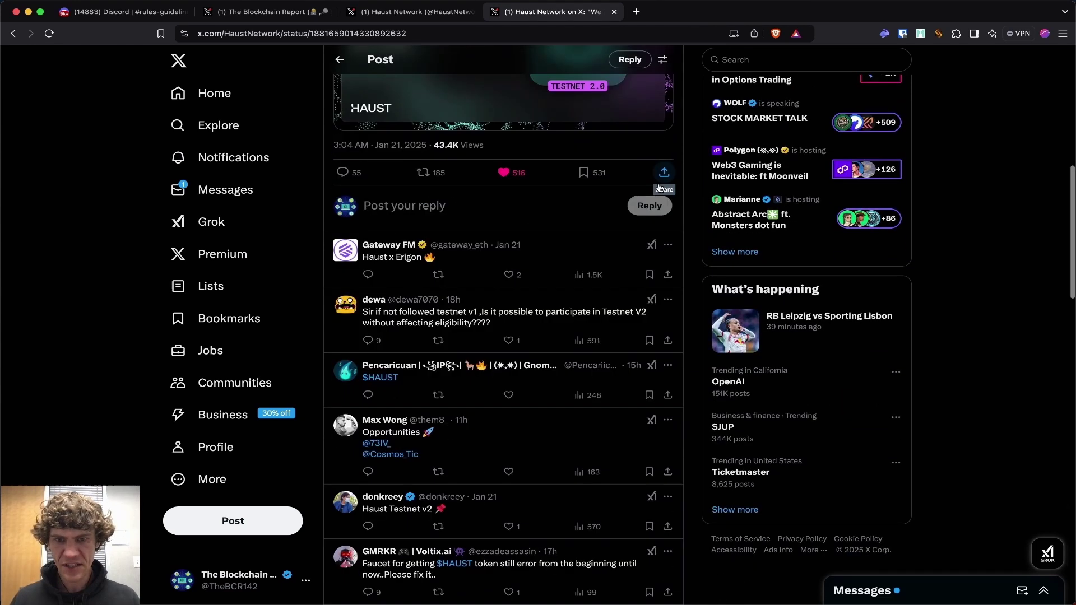
scroll(660, 188, up, 6)
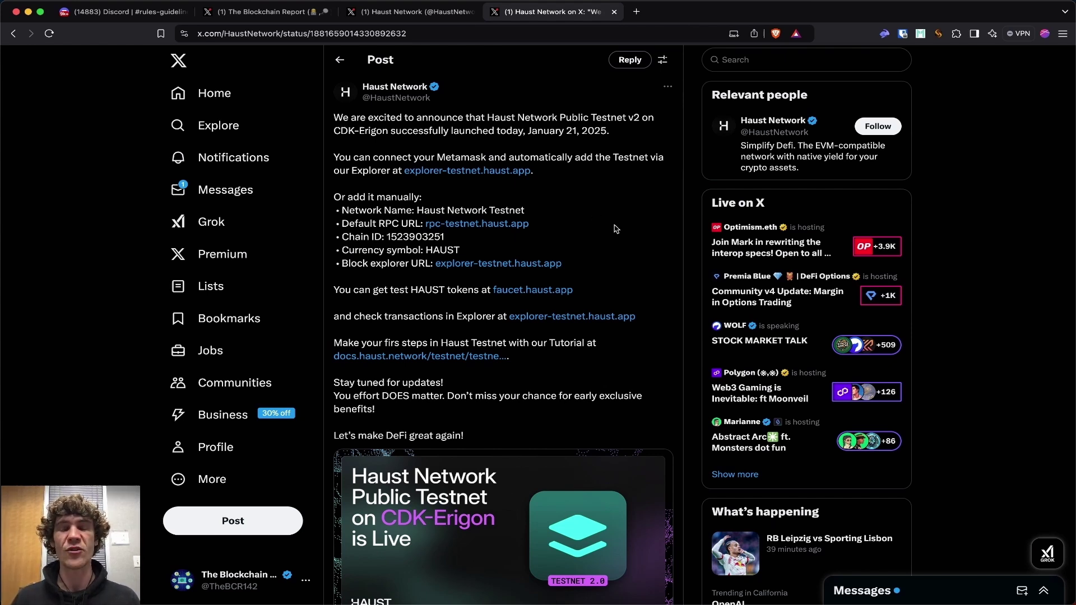
Switch to The Blockchain Report's Discord server and view the #airdrop-claims channel.
click(129, 11)
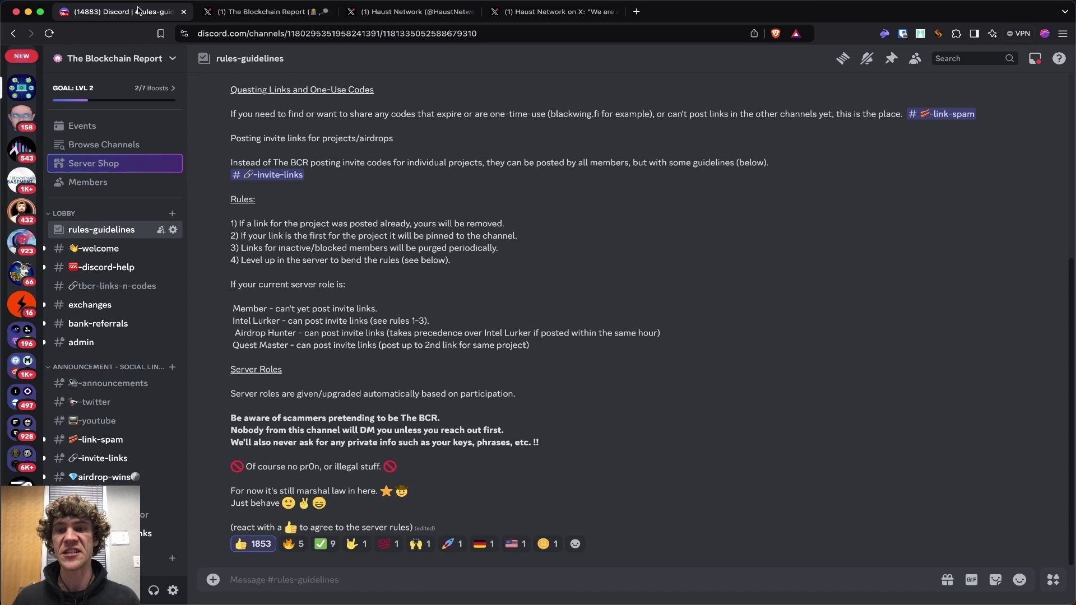
scroll(136, 135, down, 2)
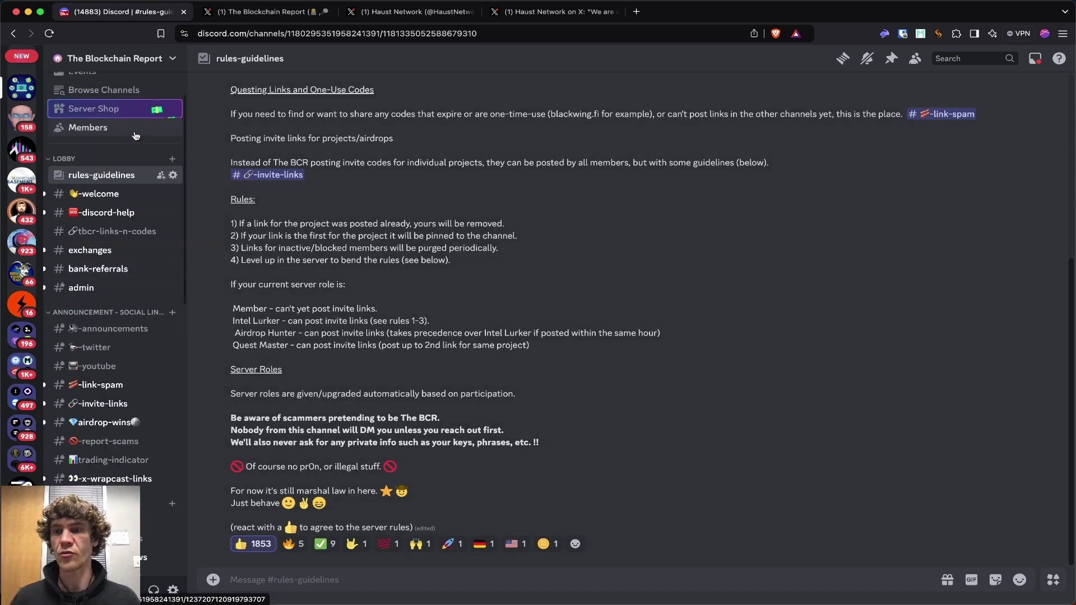
mouse_move(264, 549)
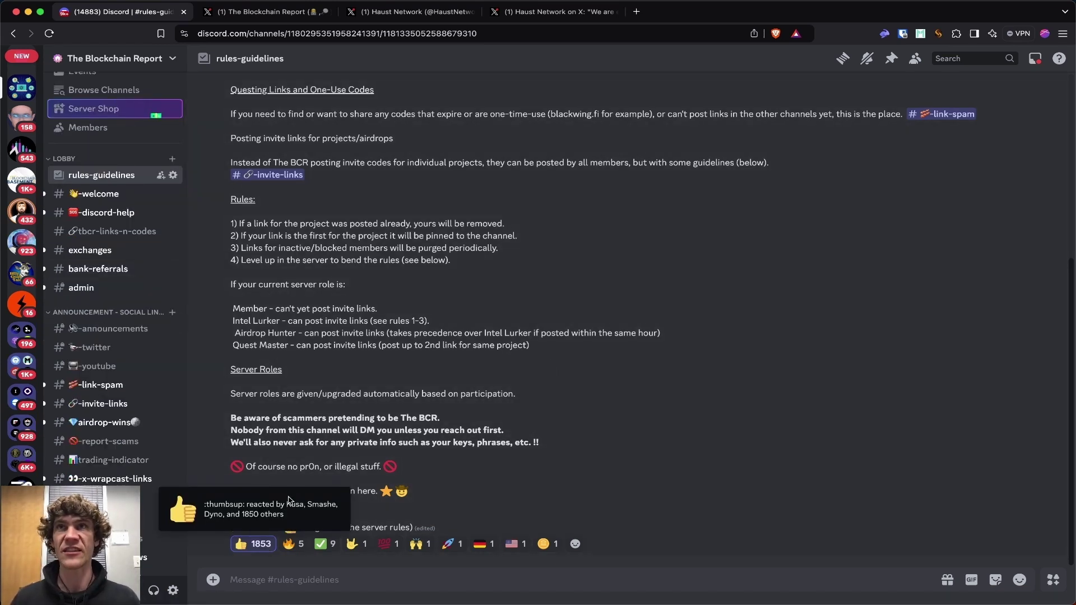
scroll(144, 294, down, 5)
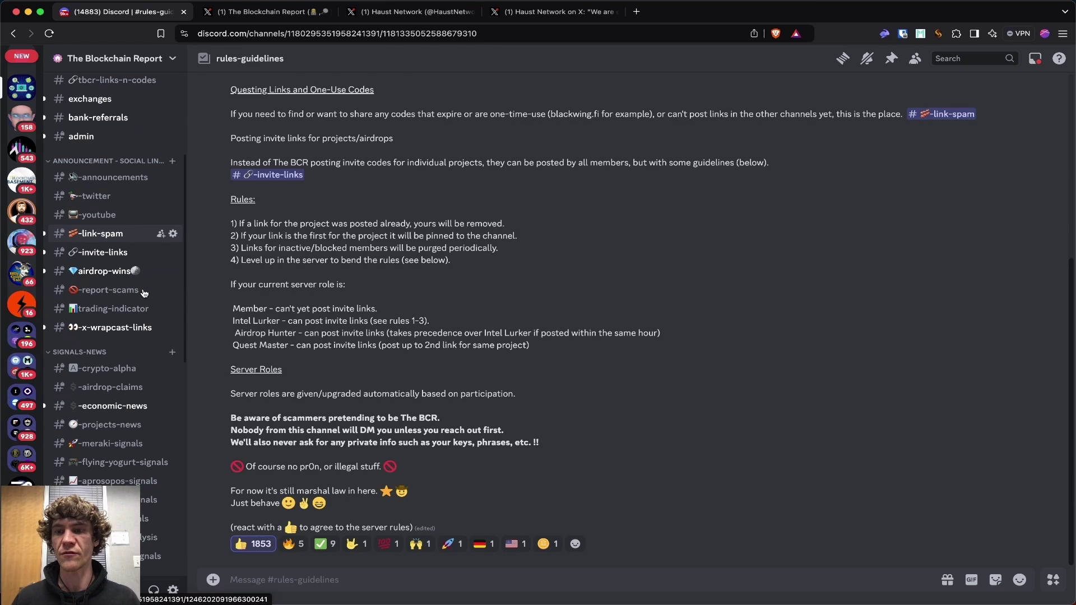
scroll(144, 293, down, 2)
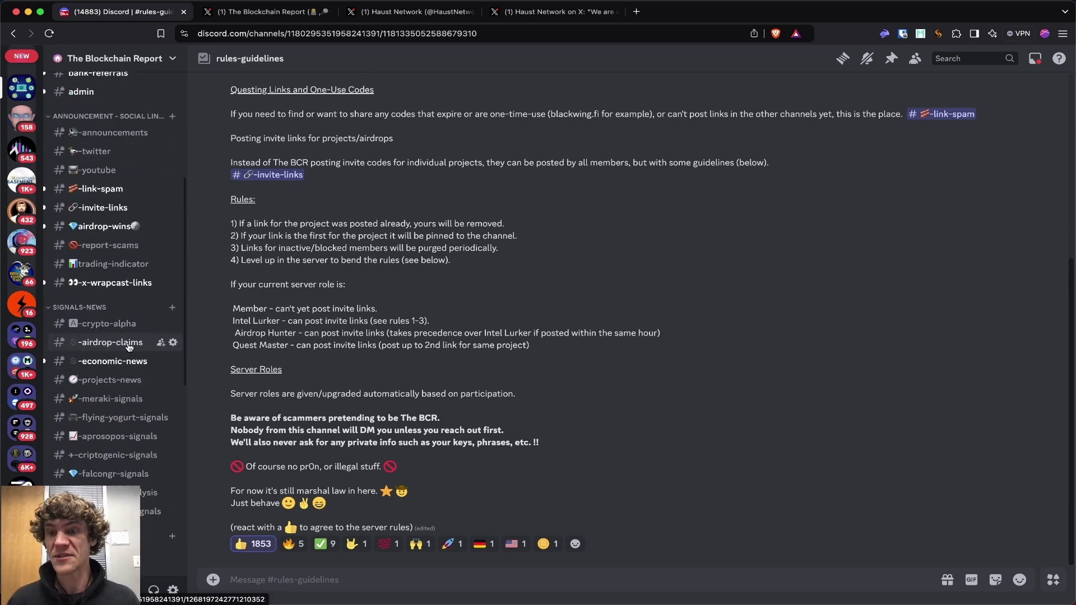
click(128, 346)
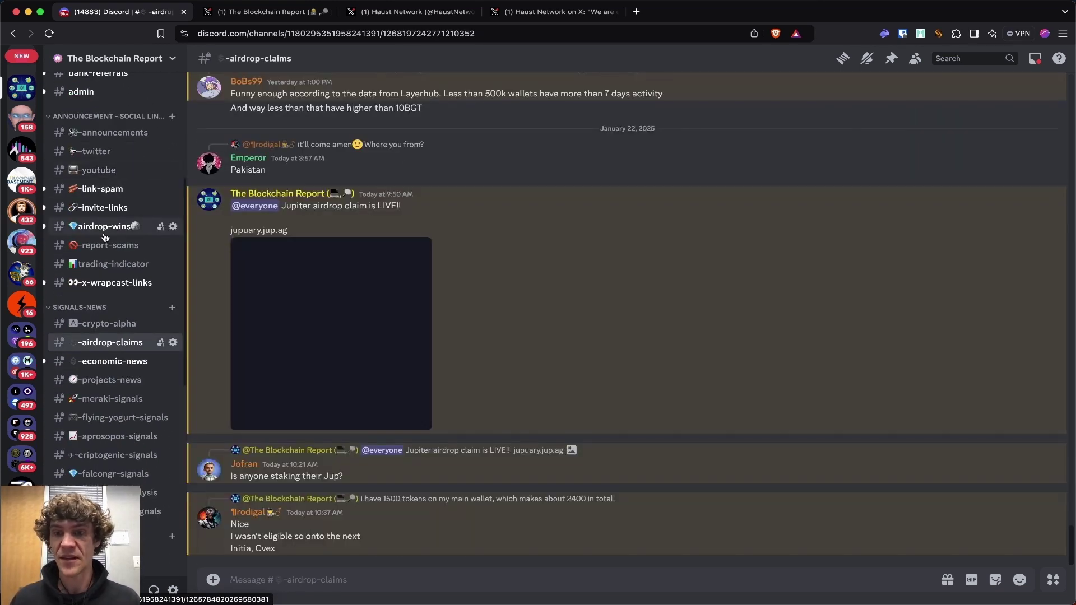
Check #airdrop-wins, return to #rules-guidelines, then go to The Blockchain Report's X profile.
click(104, 230)
scroll(120, 128, up, 8)
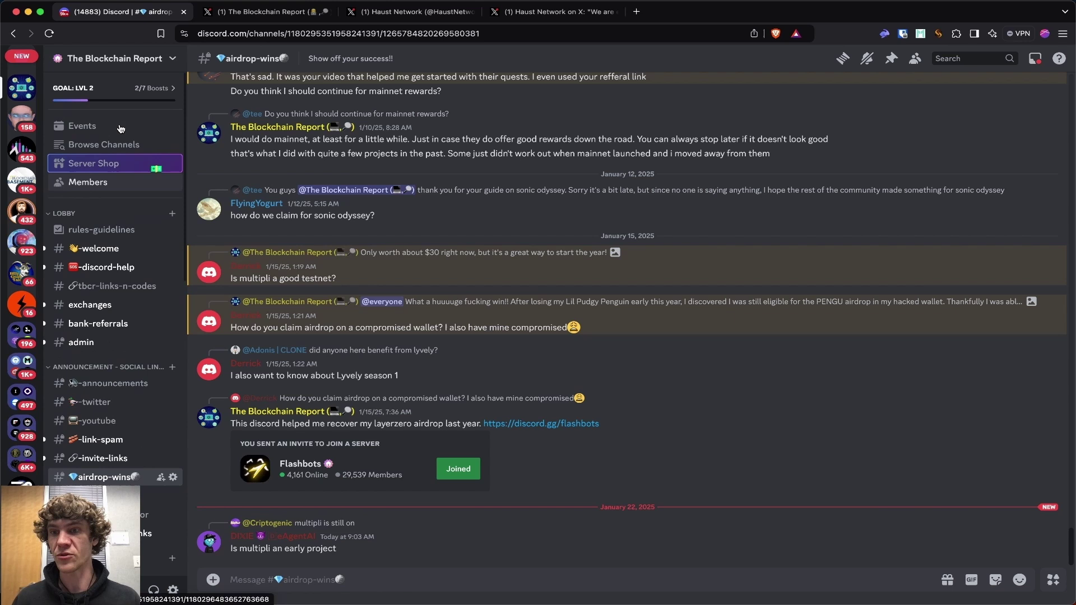
click(103, 230)
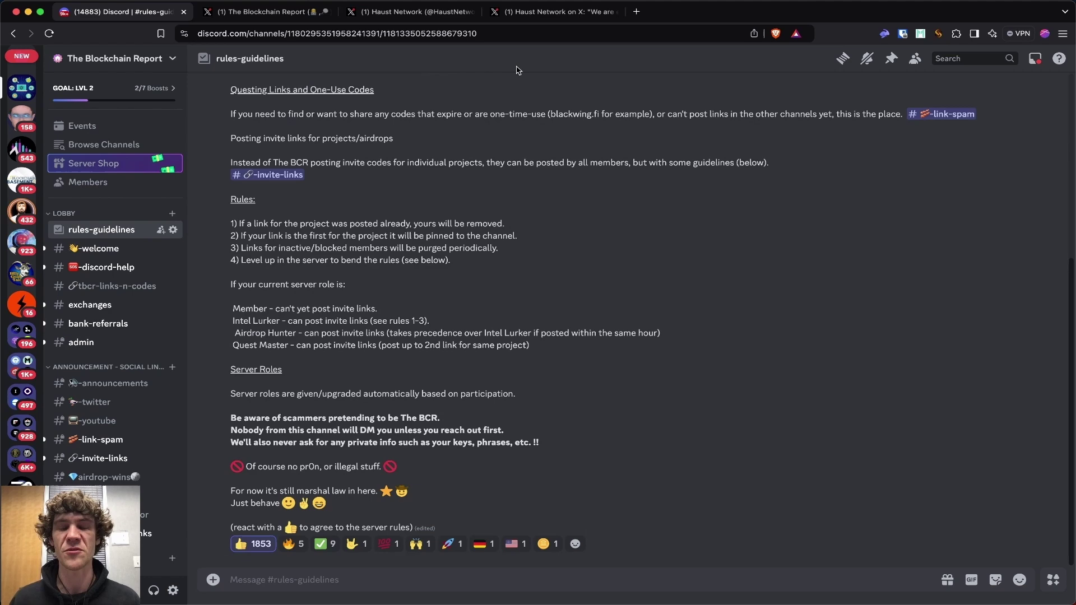
click(267, 17)
Scroll The Blockchain Report's timeline to its quote of the Haust testnet launch.
scroll(47, 338, down, 20)
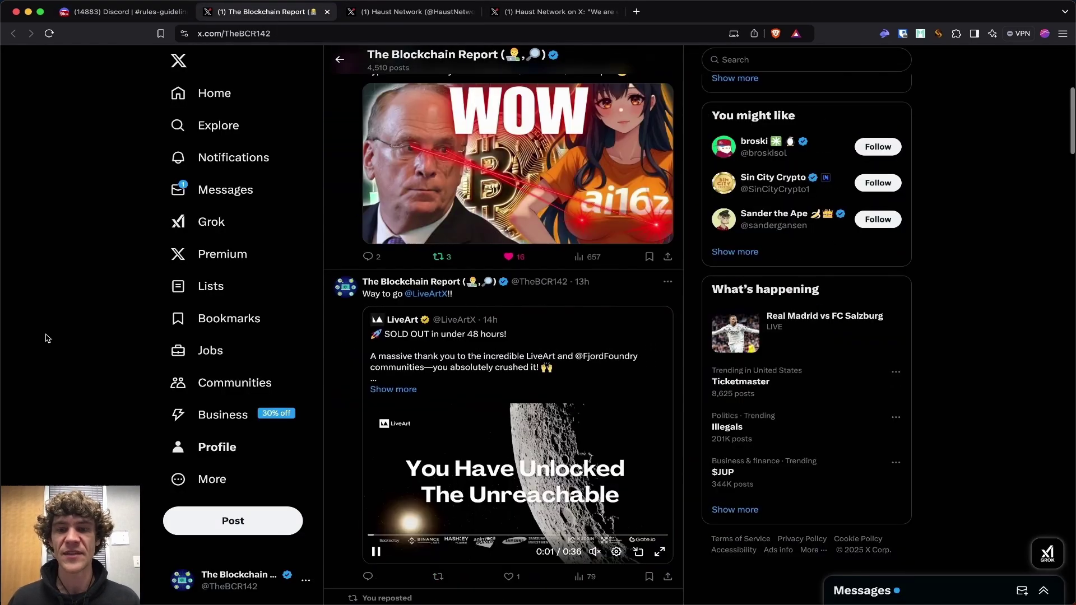
scroll(48, 338, down, 12)
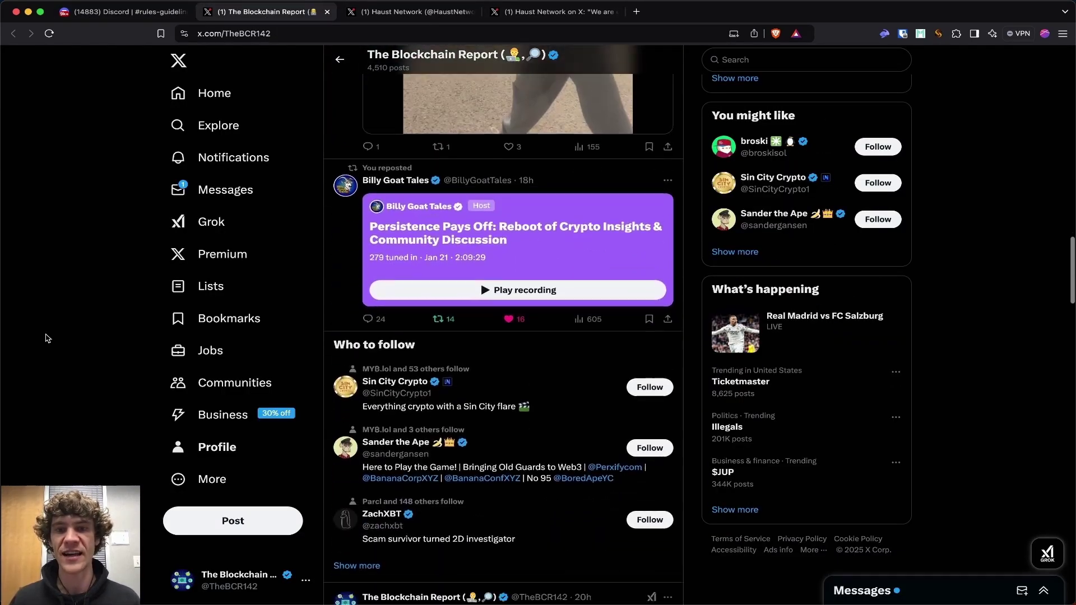
scroll(47, 338, down, 4)
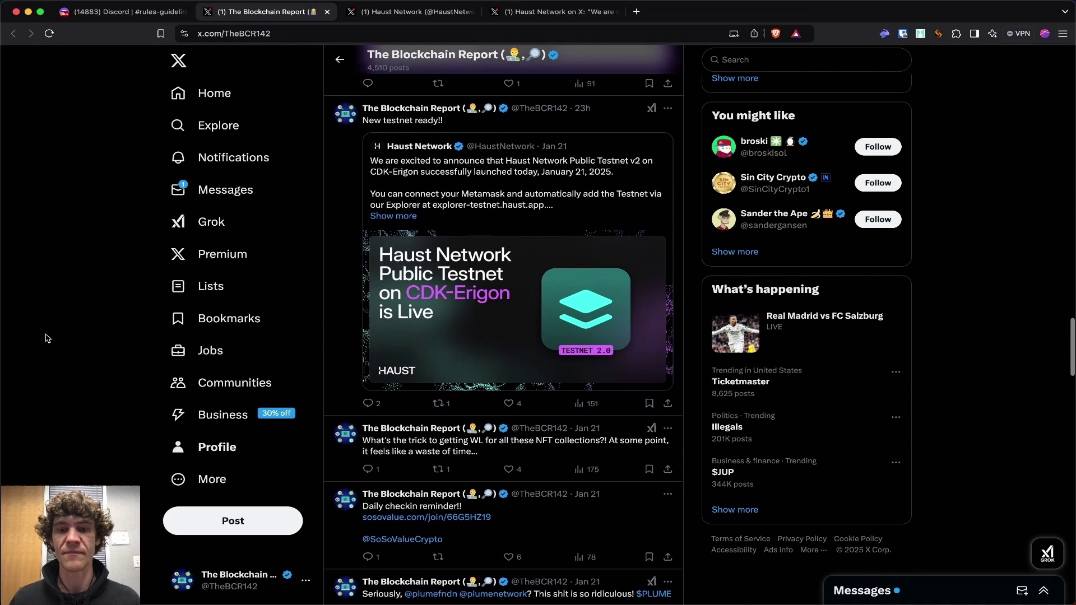
scroll(47, 338, down, 2)
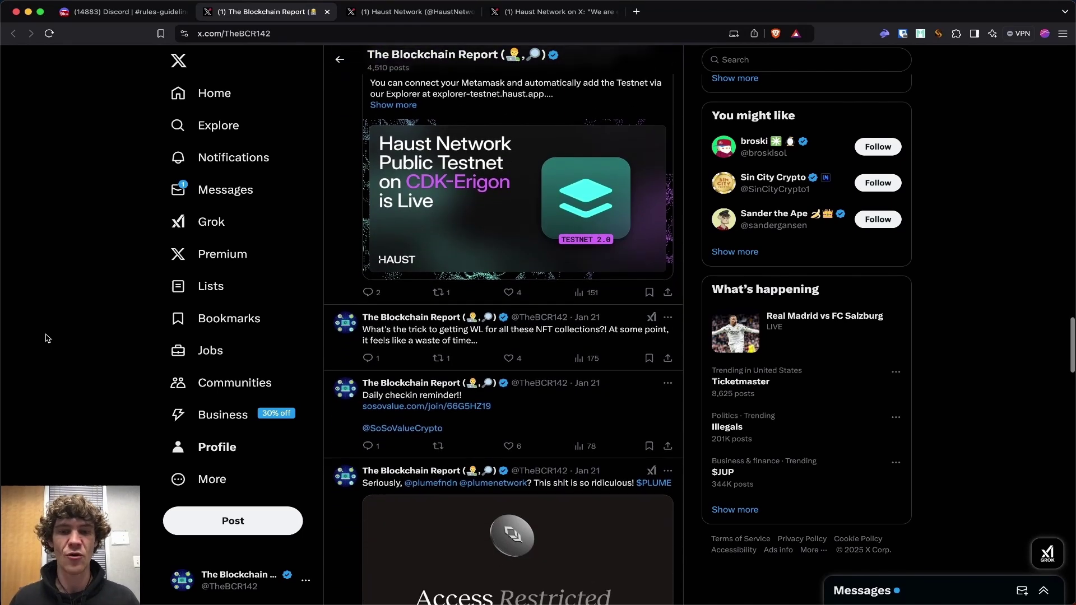
scroll(47, 338, up, 20)
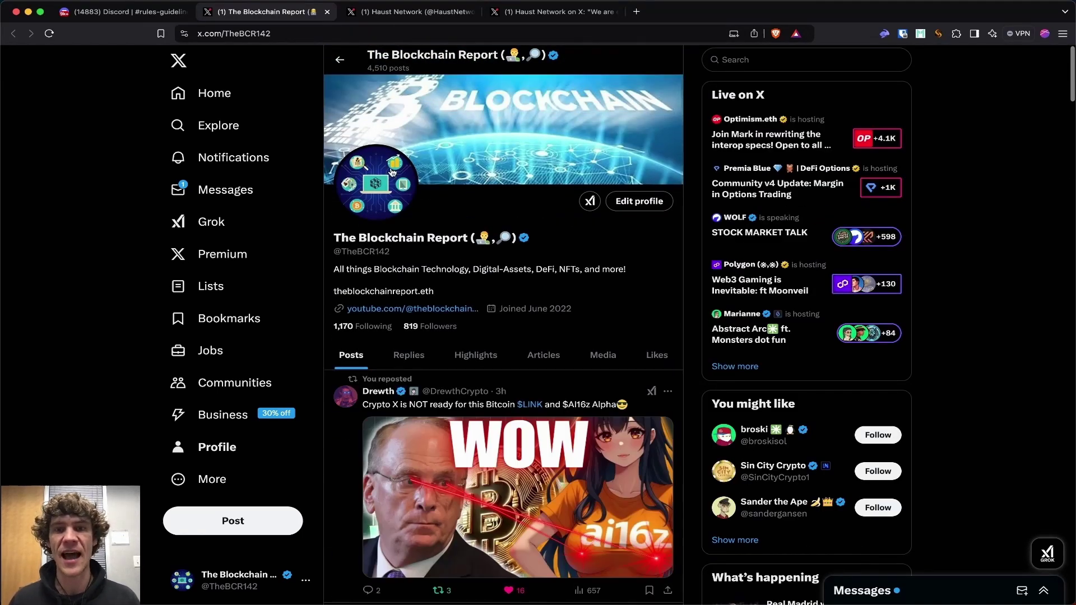
Return to Haust Network's testnet v2 post and open the Haust testnet block explorer from it.
click(412, 11)
click(564, 12)
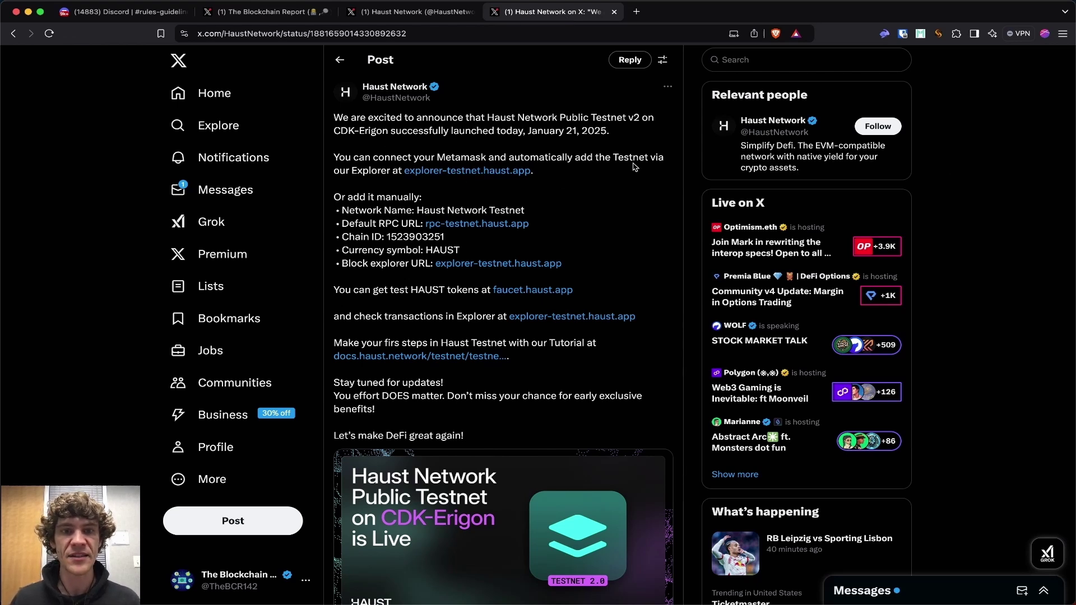
click(483, 171)
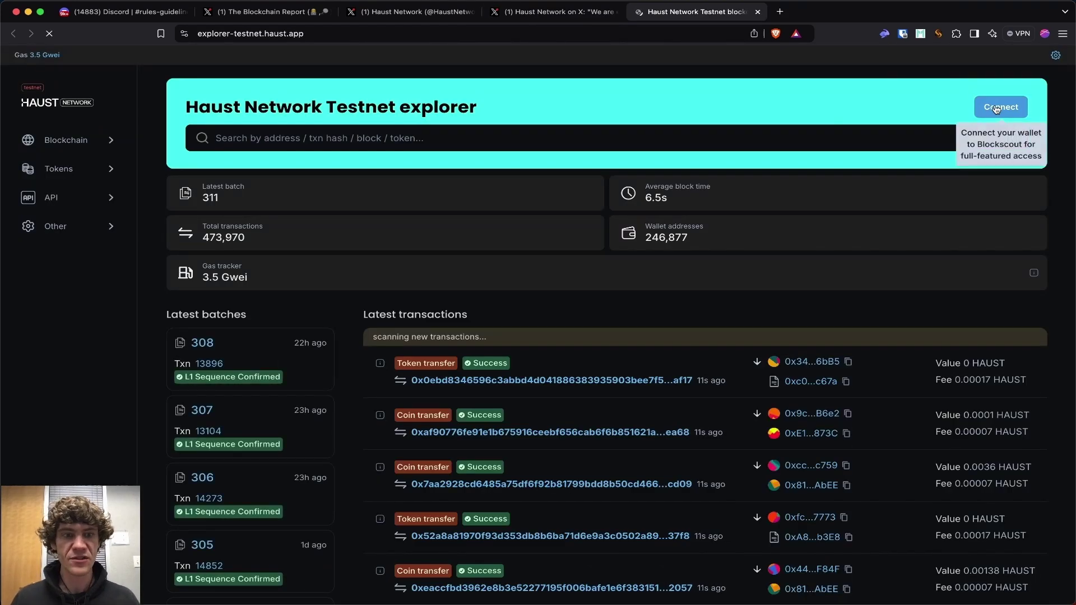
Connect the Rabby wallet to the Haust Testnet Explorer.
click(999, 107)
click(528, 339)
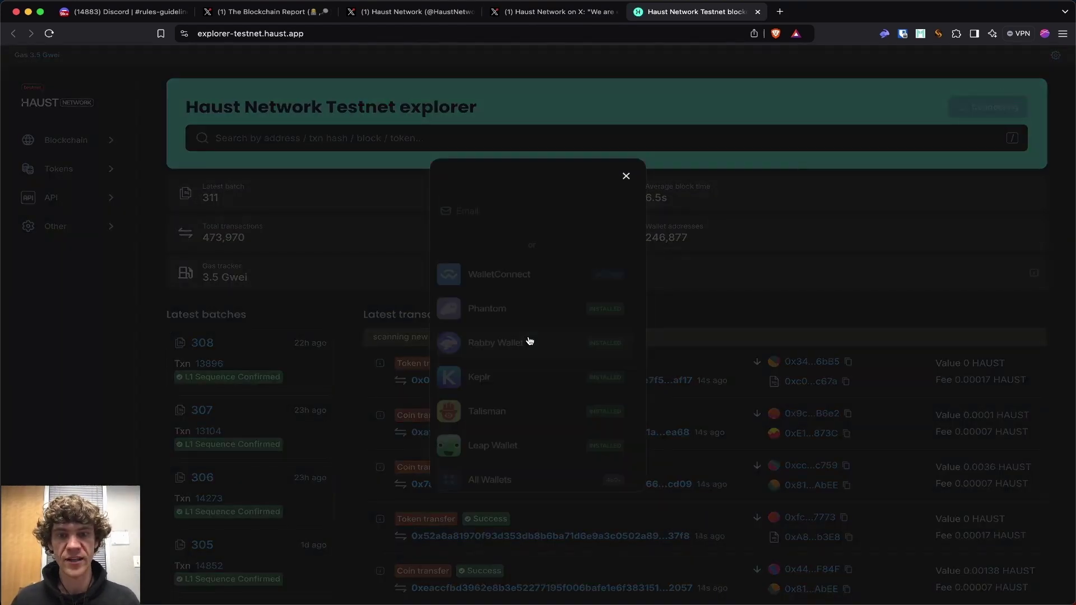
click(1003, 115)
Add Haust Network Testnet to the wallet and approve it in Rabby.
scroll(120, 448, down, 5)
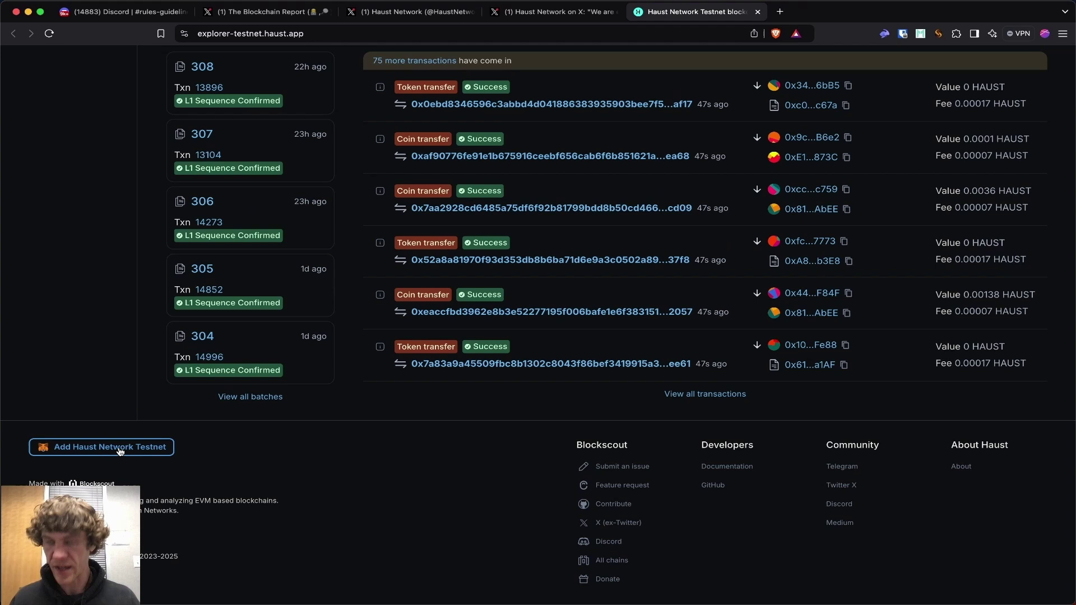
click(124, 448)
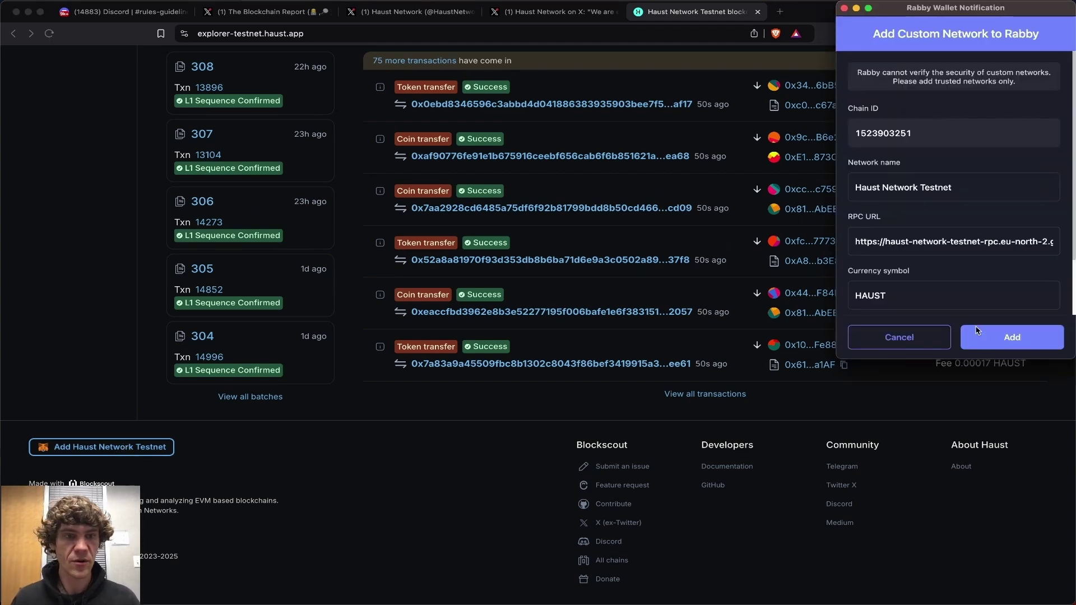
click(1012, 336)
click(549, 11)
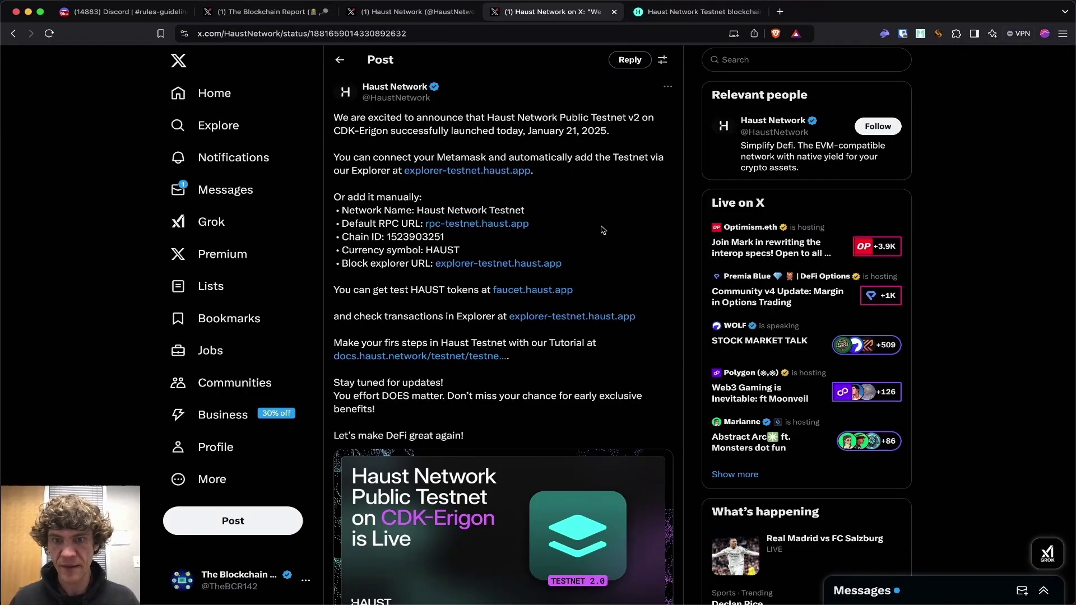
Open the HAUST faucet from the announcement post and paste the wallet address into it.
scroll(603, 230, down, 1)
key(ctrl+Tab)
click(596, 21)
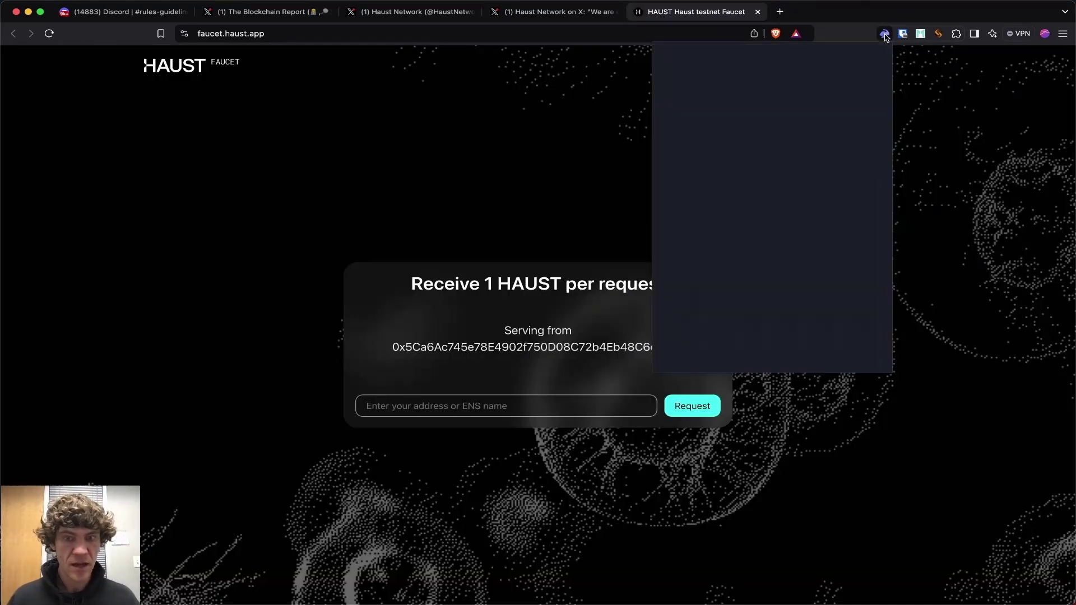
click(756, 125)
click(555, 408)
text(0xa270d2222d62500d2821f0c5dD2BC4fE4d497F08)
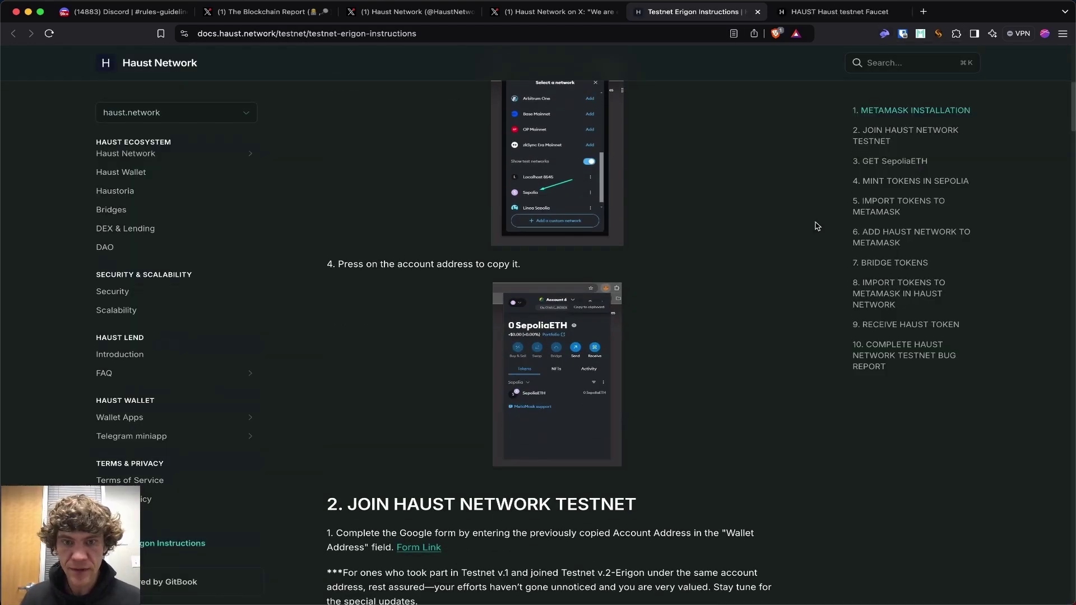
Submit the testnet registration form and request test HAUST, which fails with insufficient funds.
click(421, 162)
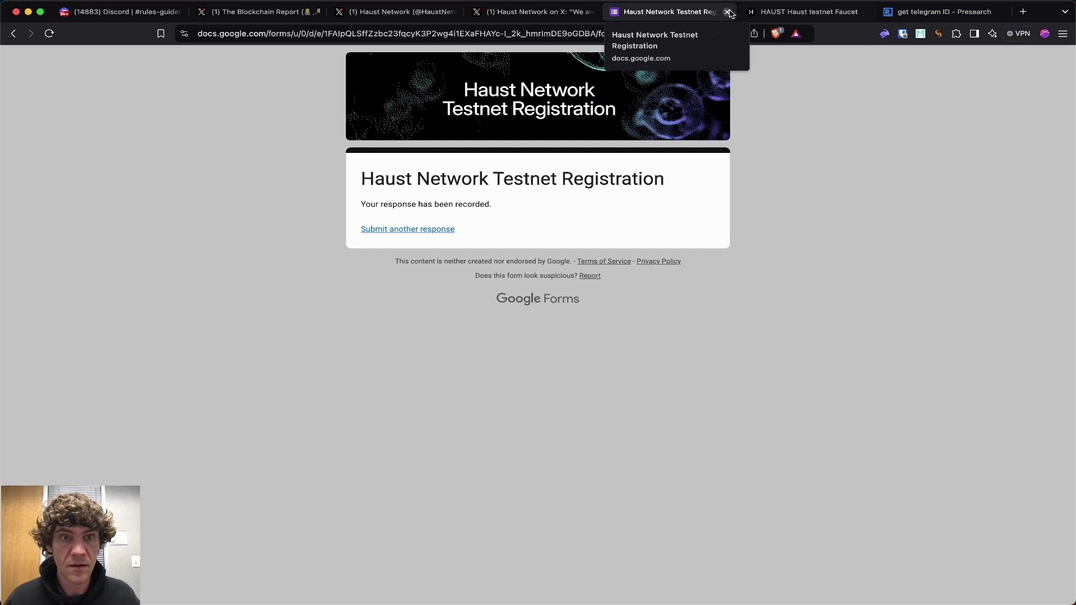
click(727, 11)
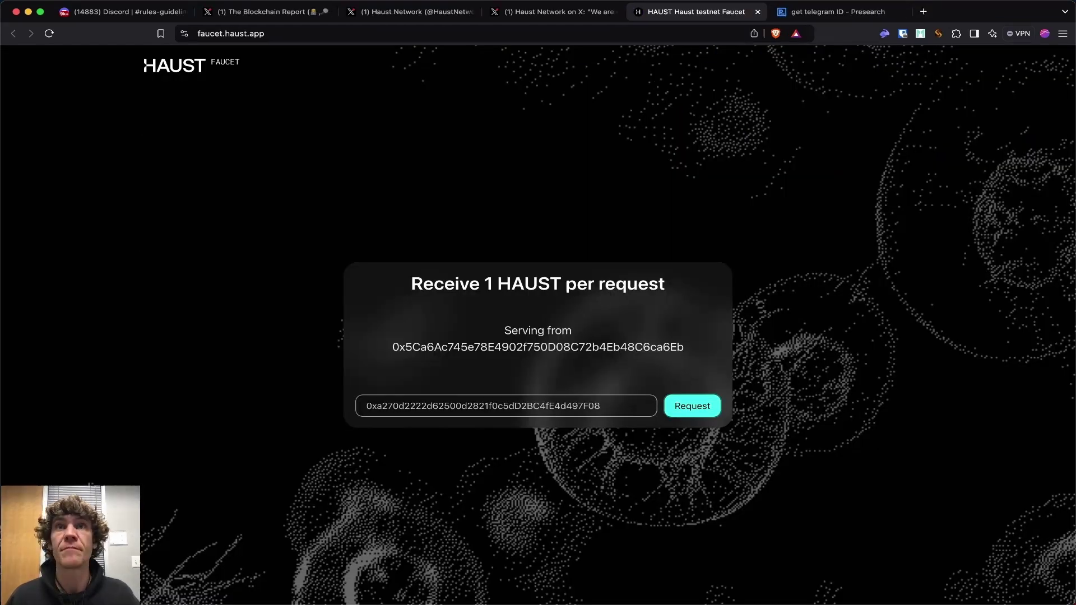
key(Return)
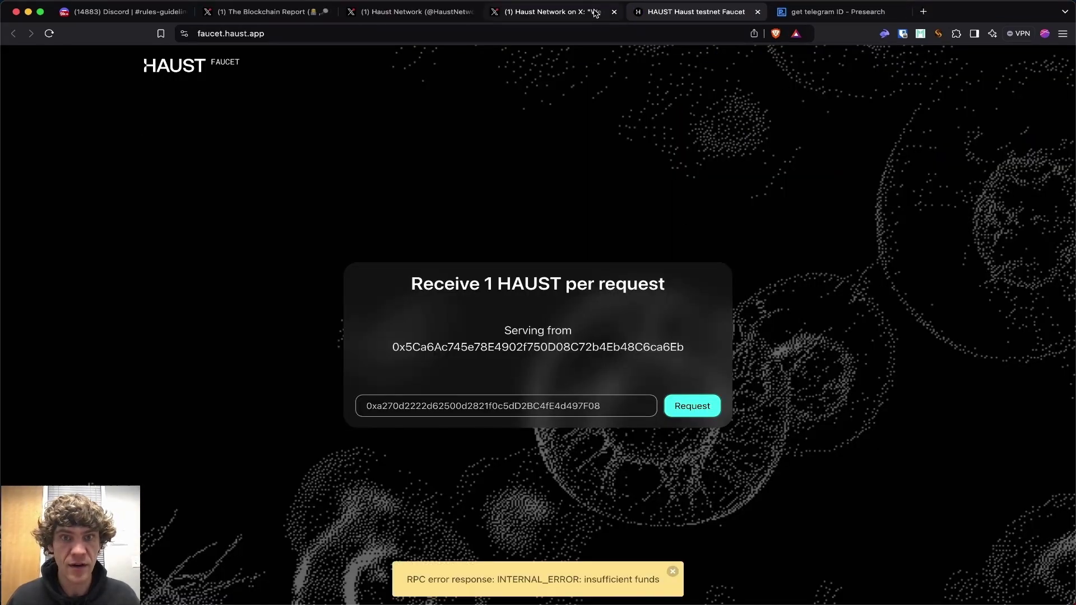
Open the Testnet Erigon Instructions from the post and find the Tether USDT link in 4. MINT TOKENS IN SEPOLIA.
click(897, 12)
click(544, 8)
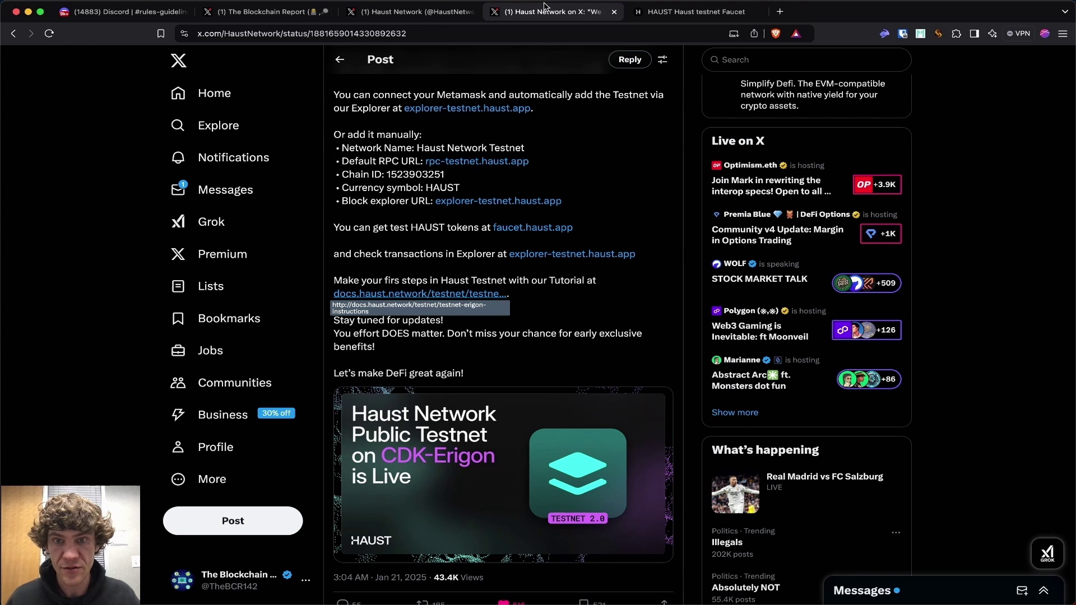
click(463, 295)
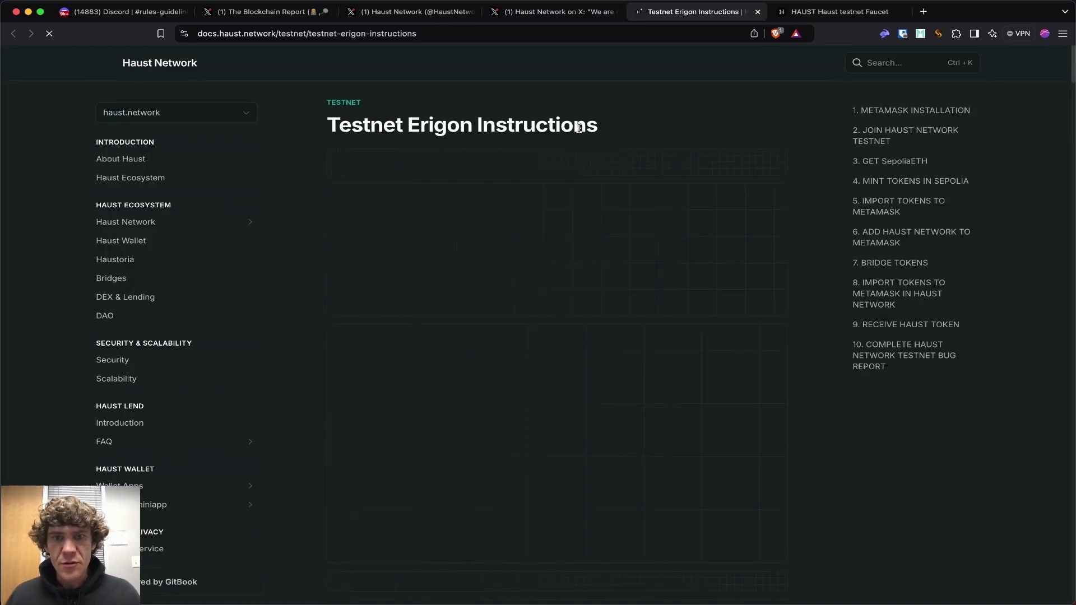
scroll(709, 233, down, 15)
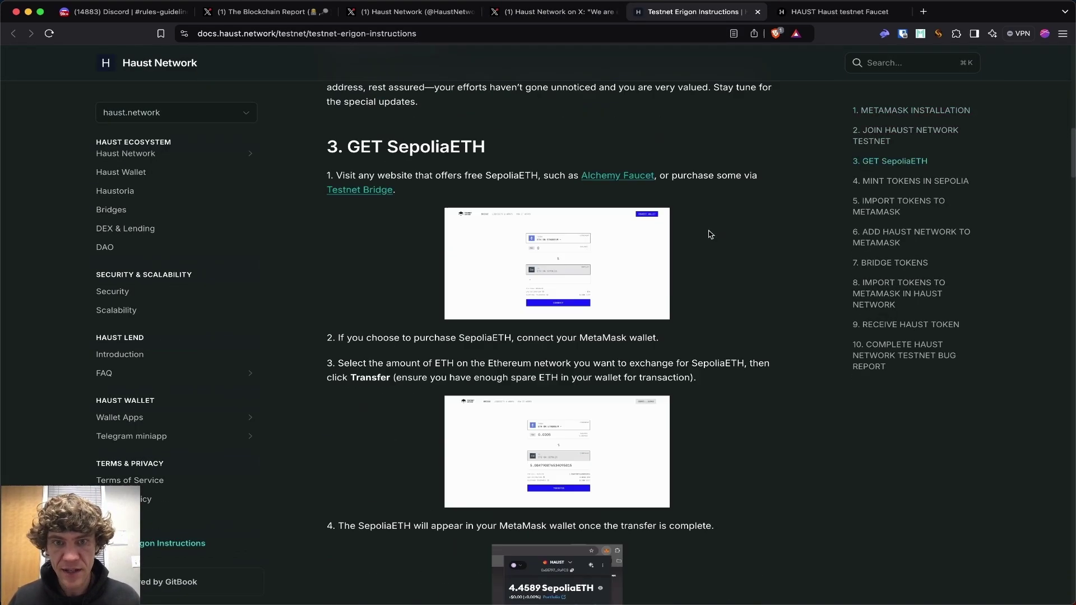
scroll(709, 233, up, 2)
scroll(709, 233, down, 10)
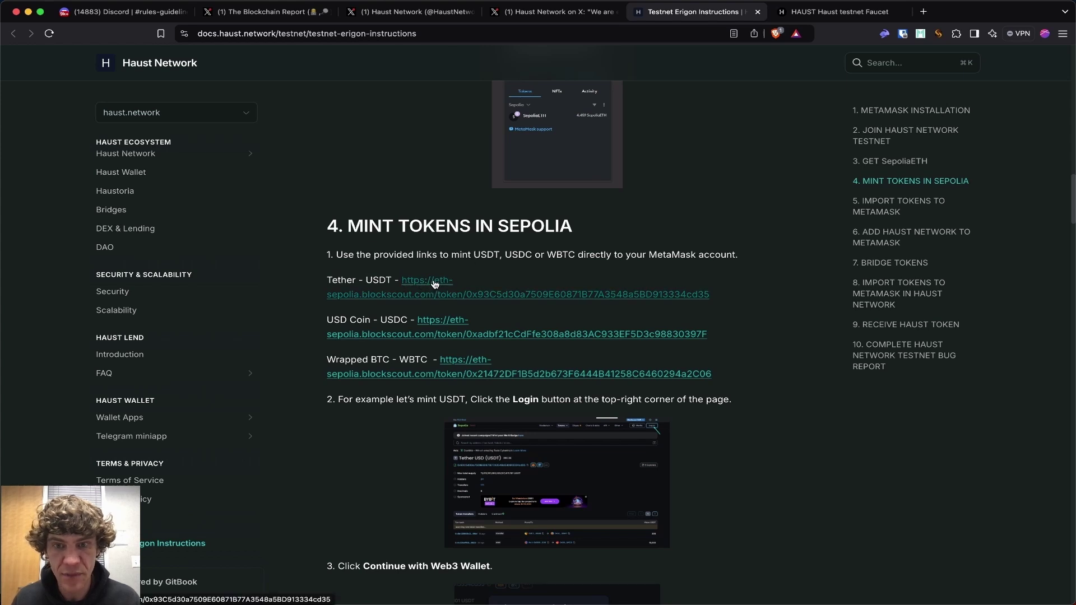
key(super+bracketleft)
scroll(451, 280, down, 20)
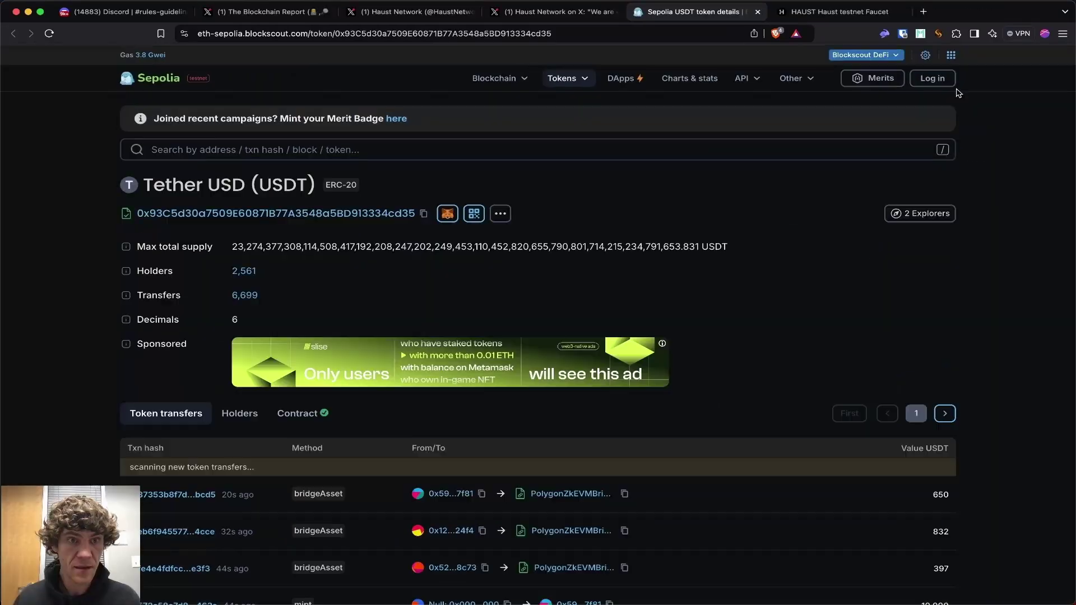
Log in to Blockscout on the Sepolia USDT page with the Web3 wallet, skipping the email prompt.
click(940, 81)
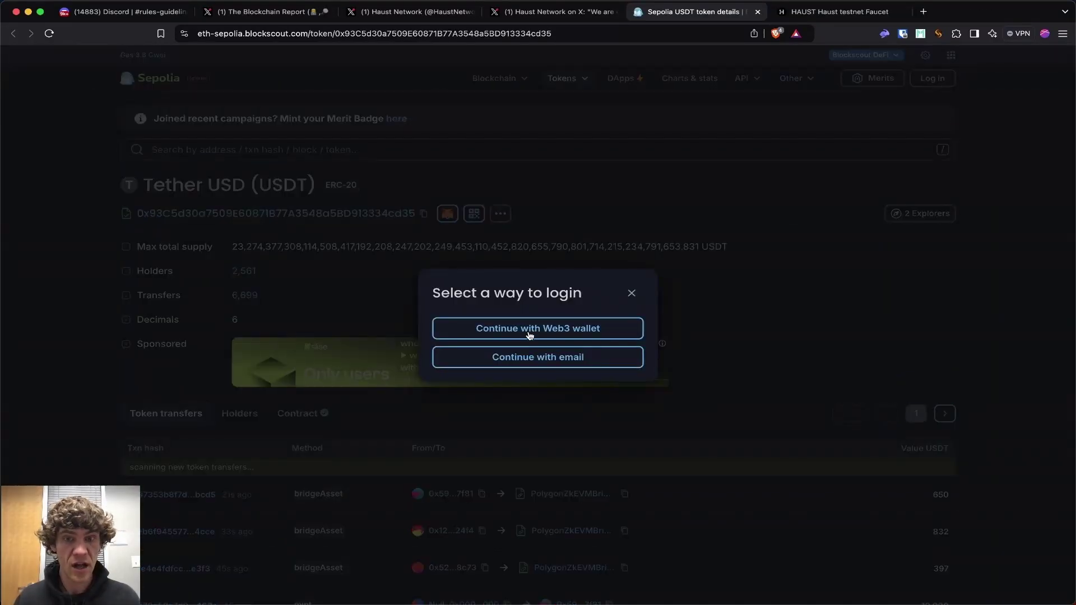
click(552, 337)
click(537, 381)
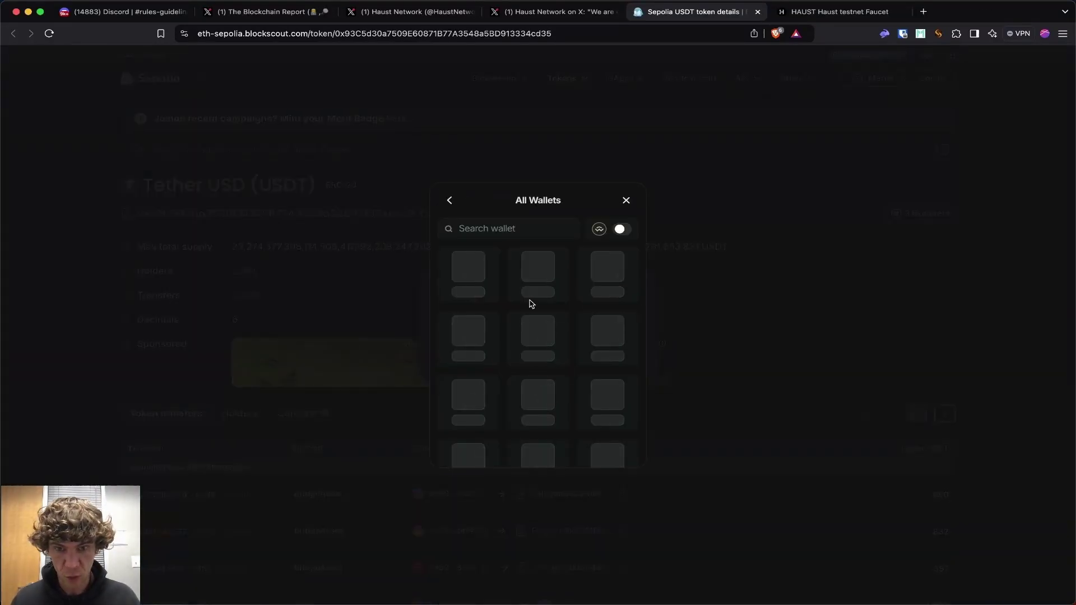
key(Escape)
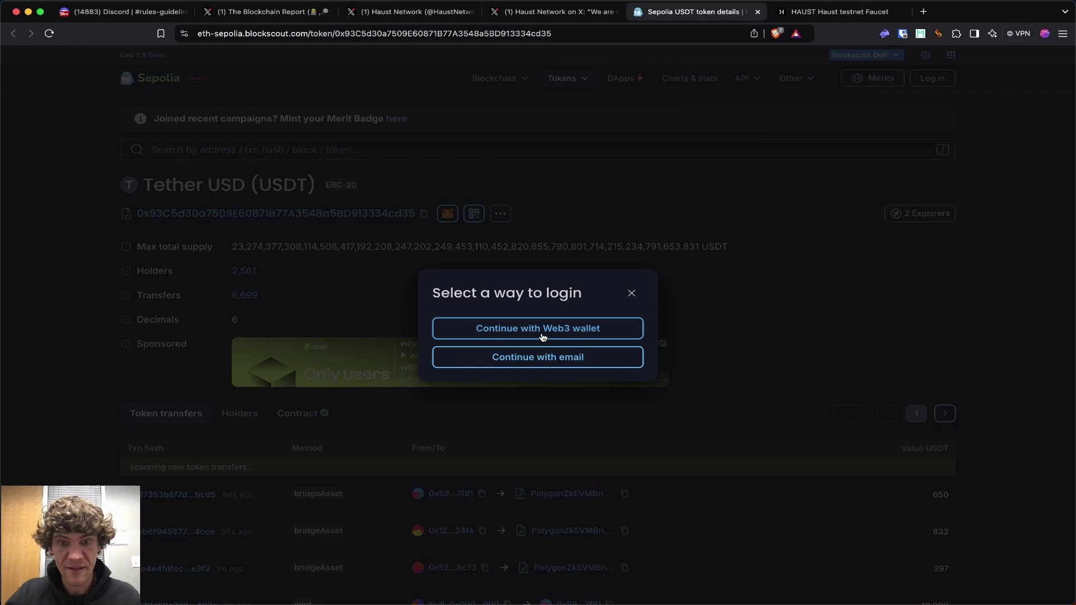
click(543, 336)
click(531, 382)
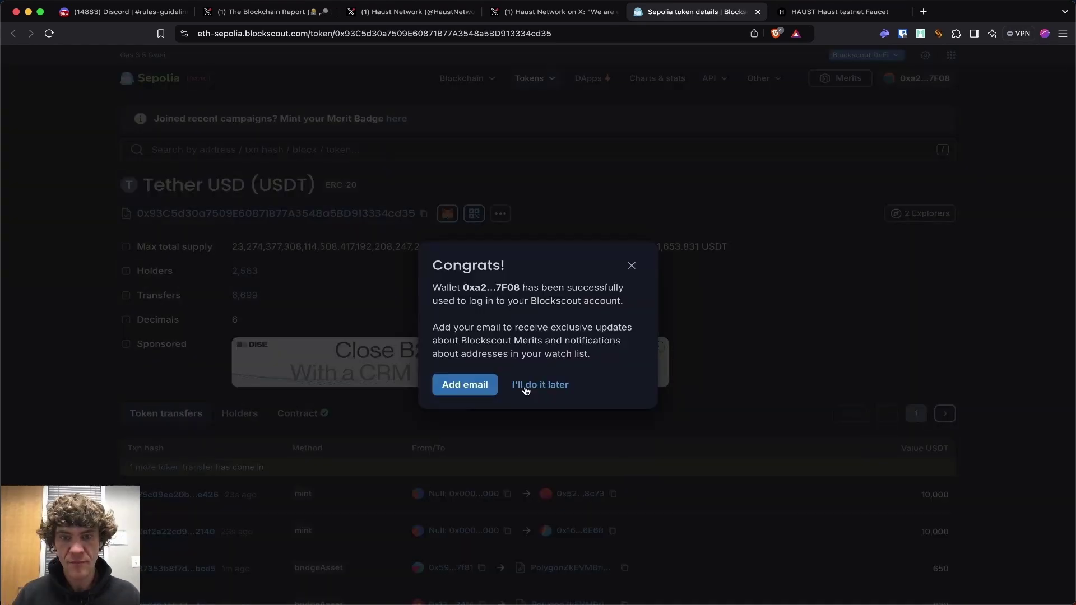
click(527, 387)
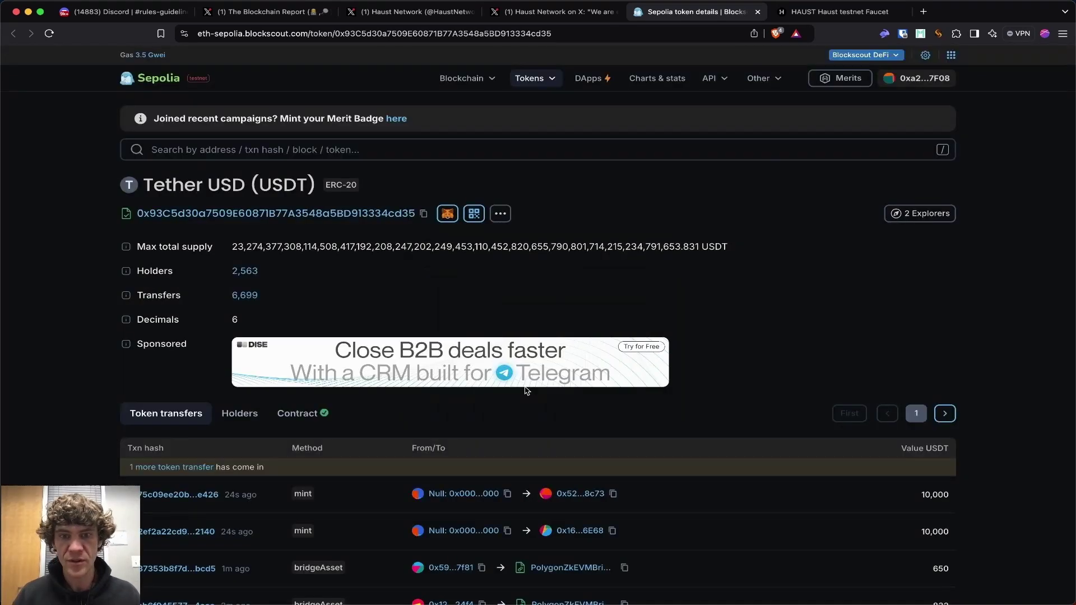
click(318, 413)
click(218, 170)
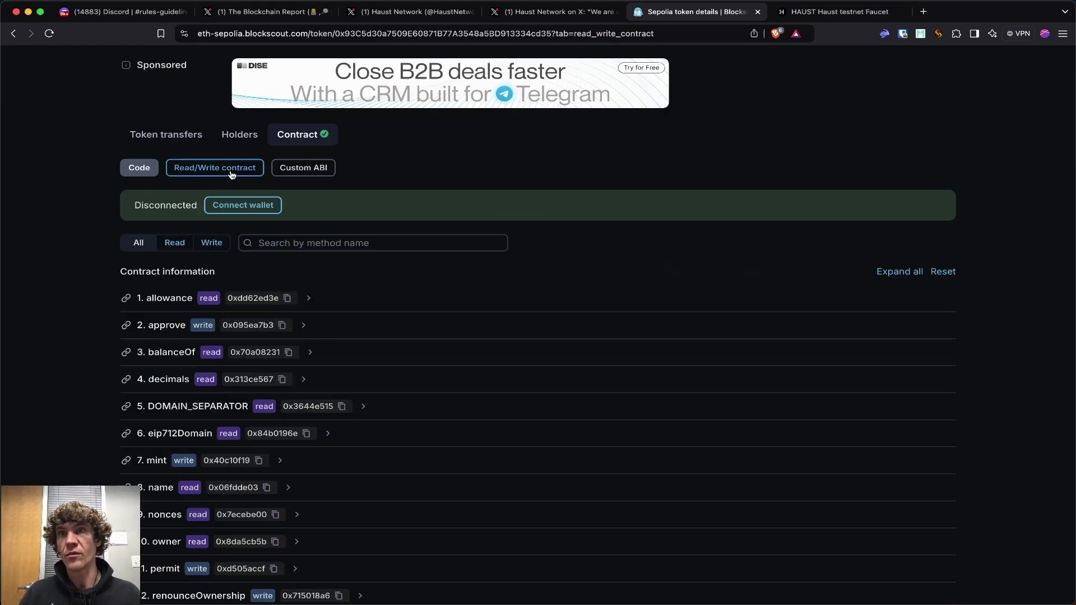
scroll(230, 175, down, 1)
scroll(120, 353, down, 4)
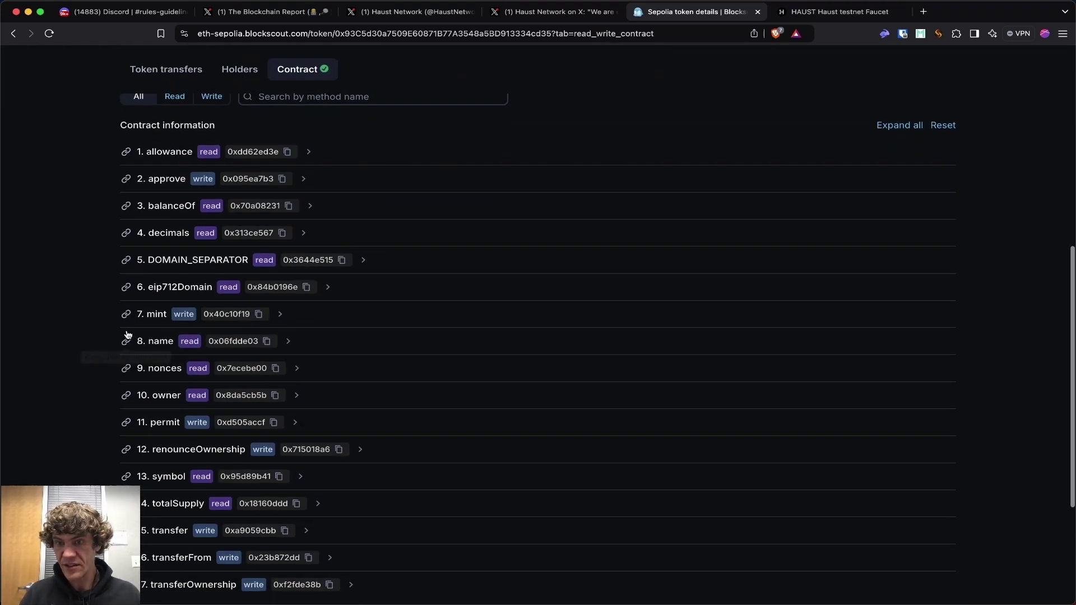
click(155, 315)
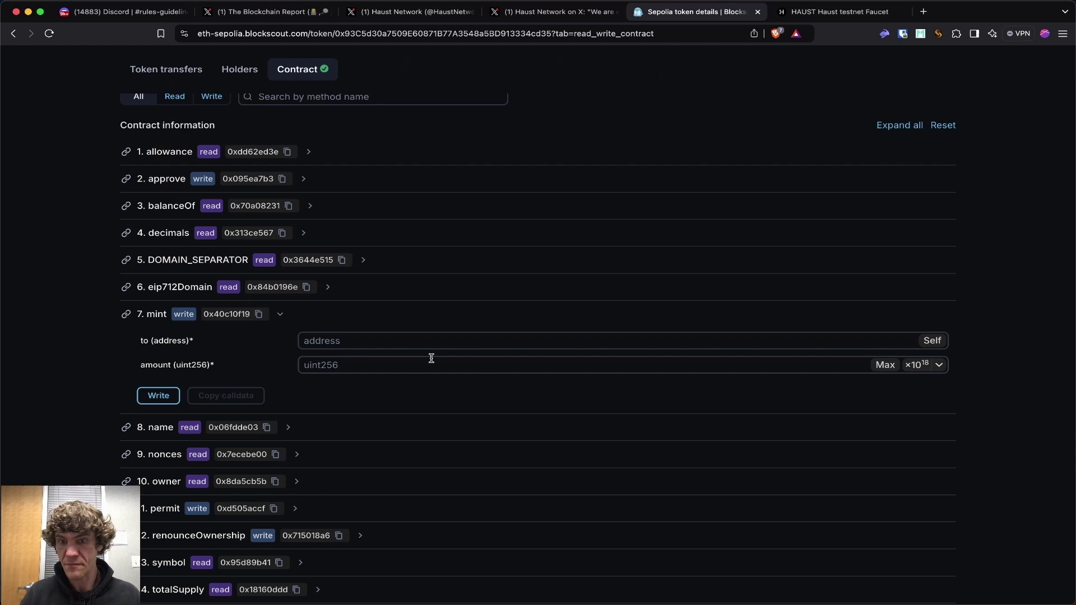
click(885, 33)
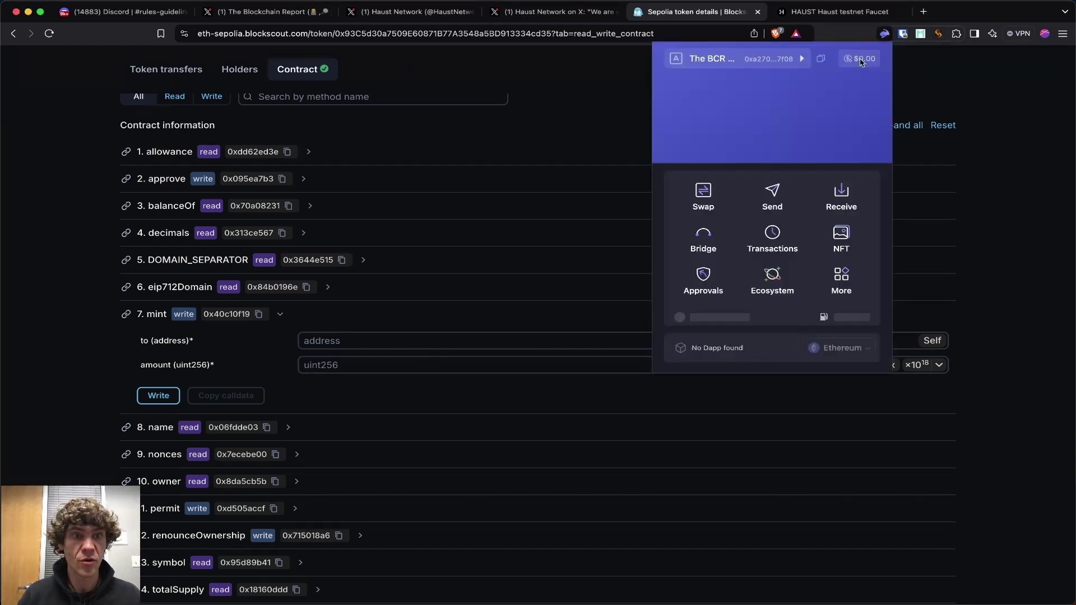
click(357, 343)
text(0xa270d2222d62500d2821f0c5dD2BC4fE4d497F08)
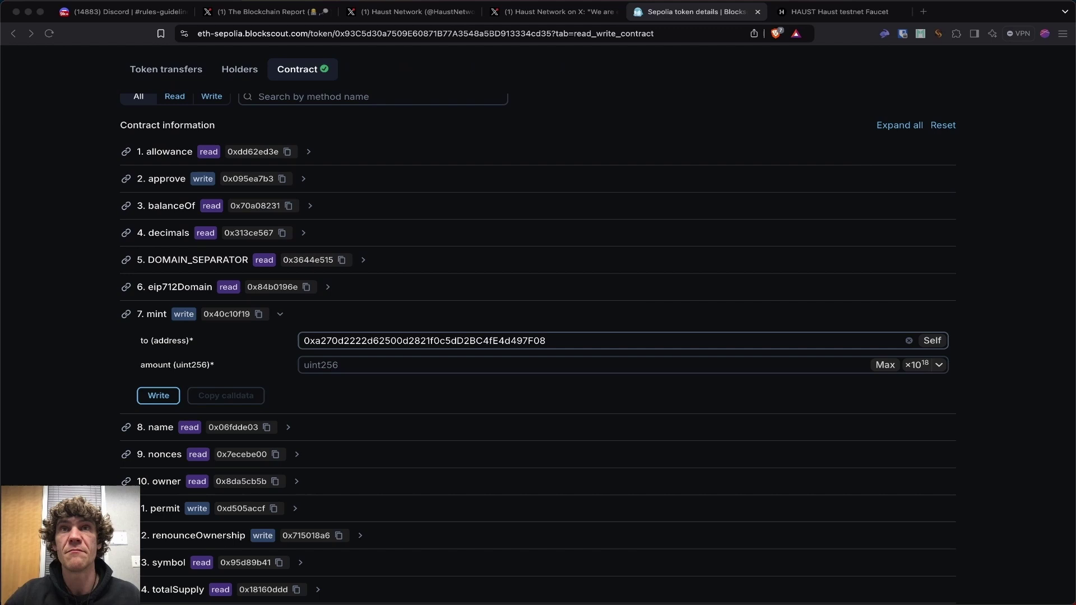
click(449, 365)
text(10 000 )
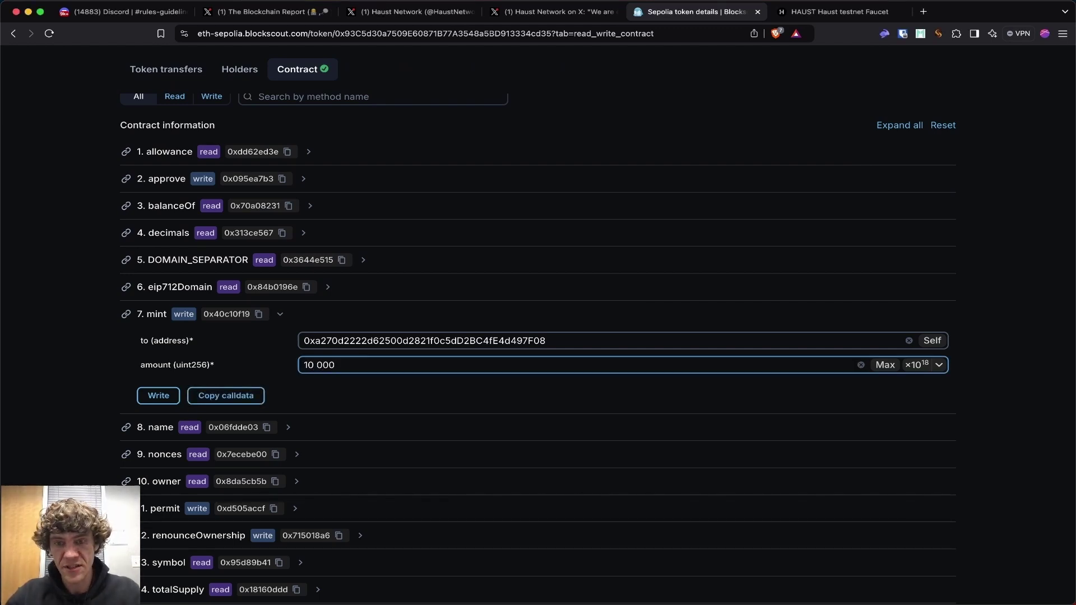
text(000 000)
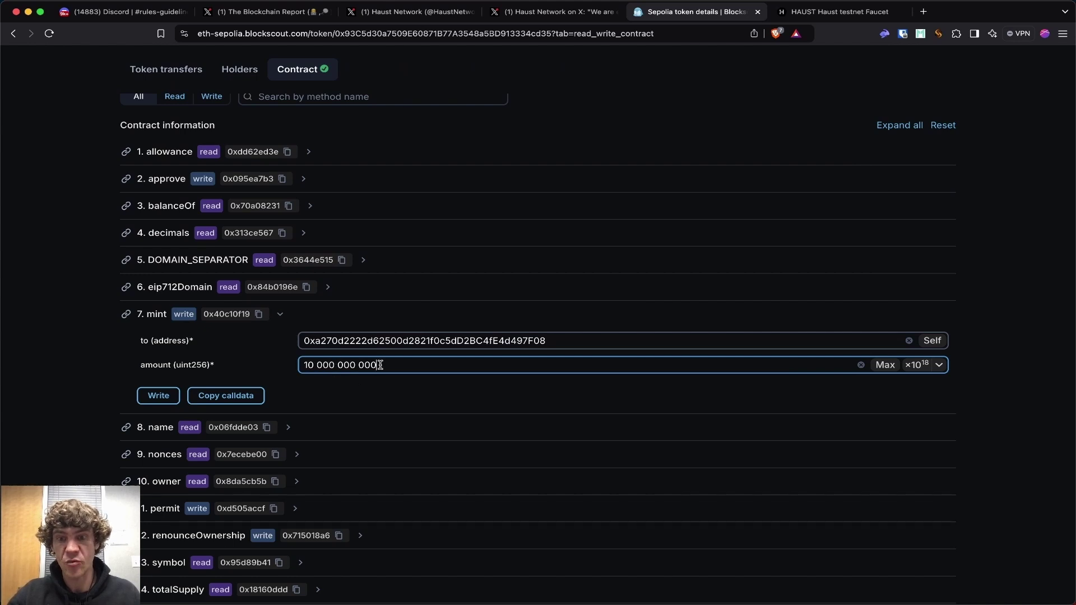
click(164, 398)
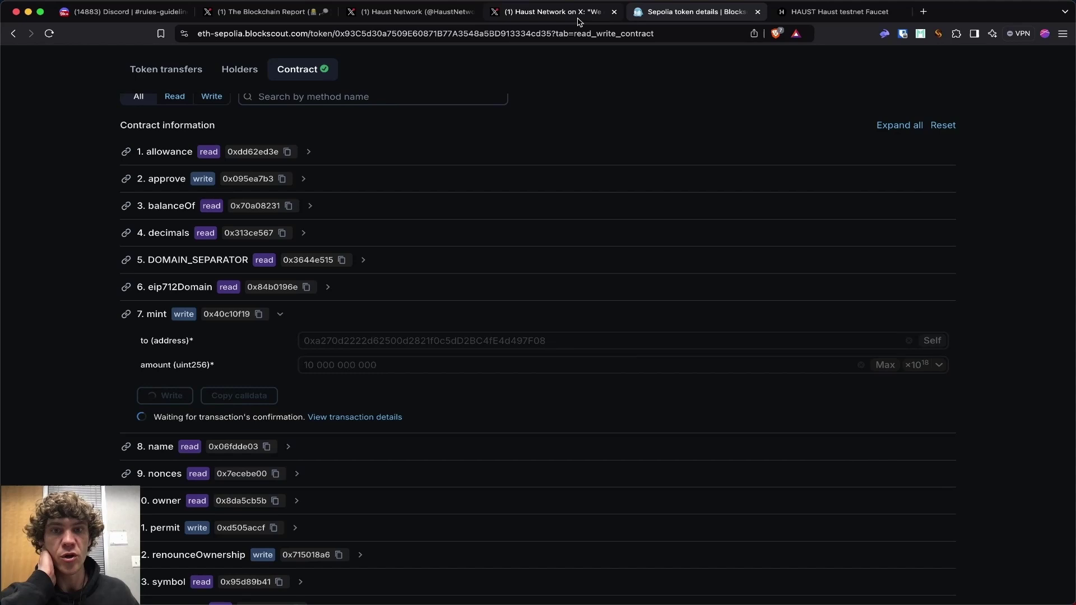
Add the USDT token to the Rabby wallet so its 10,000 USDT balance shows.
click(580, 21)
click(695, 15)
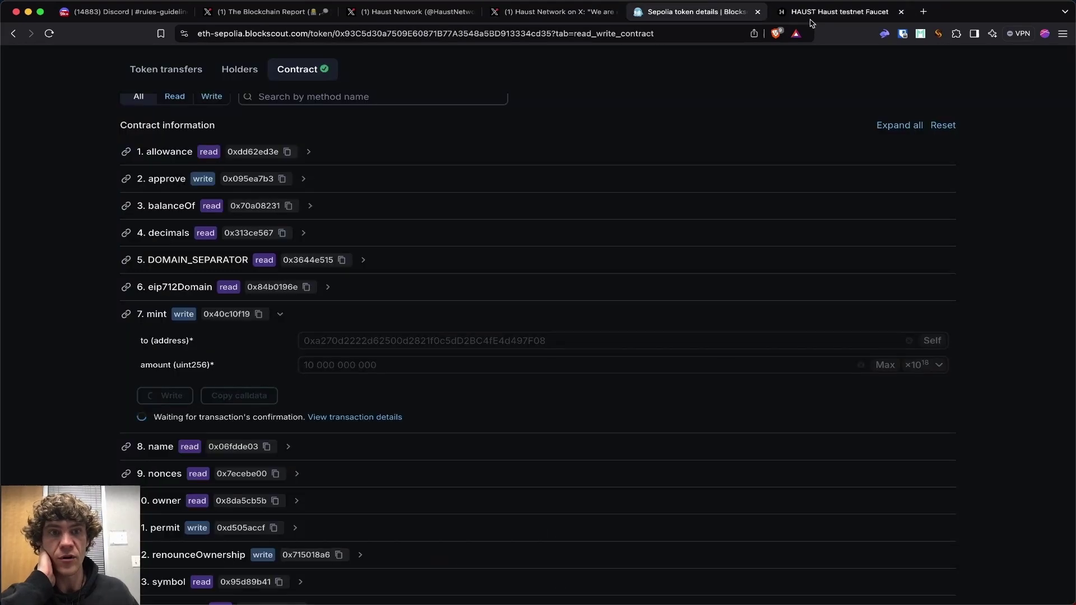
click(811, 18)
click(695, 13)
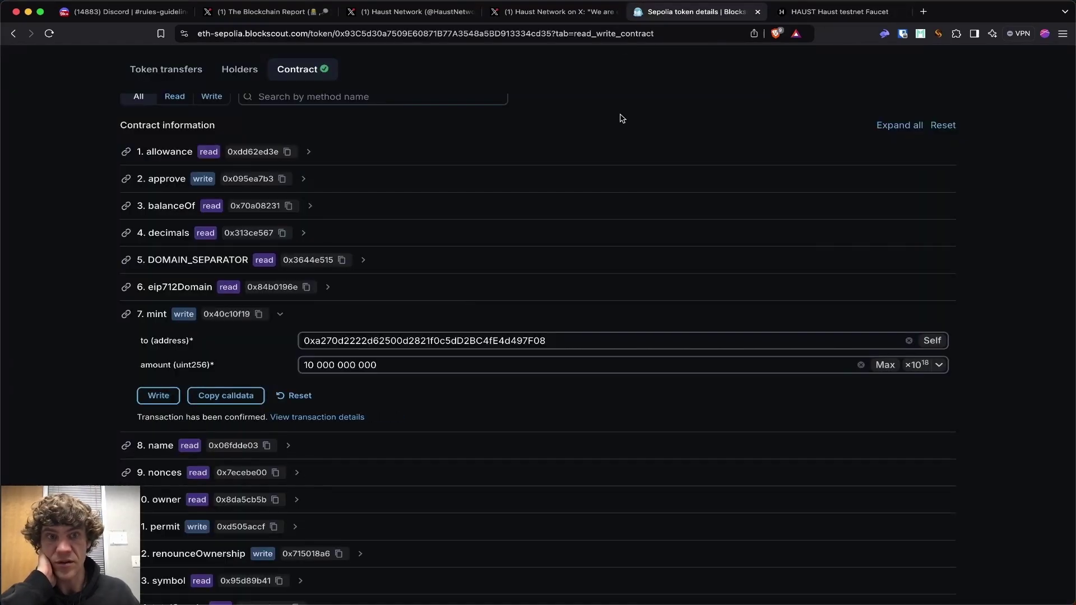
scroll(619, 120, up, 8)
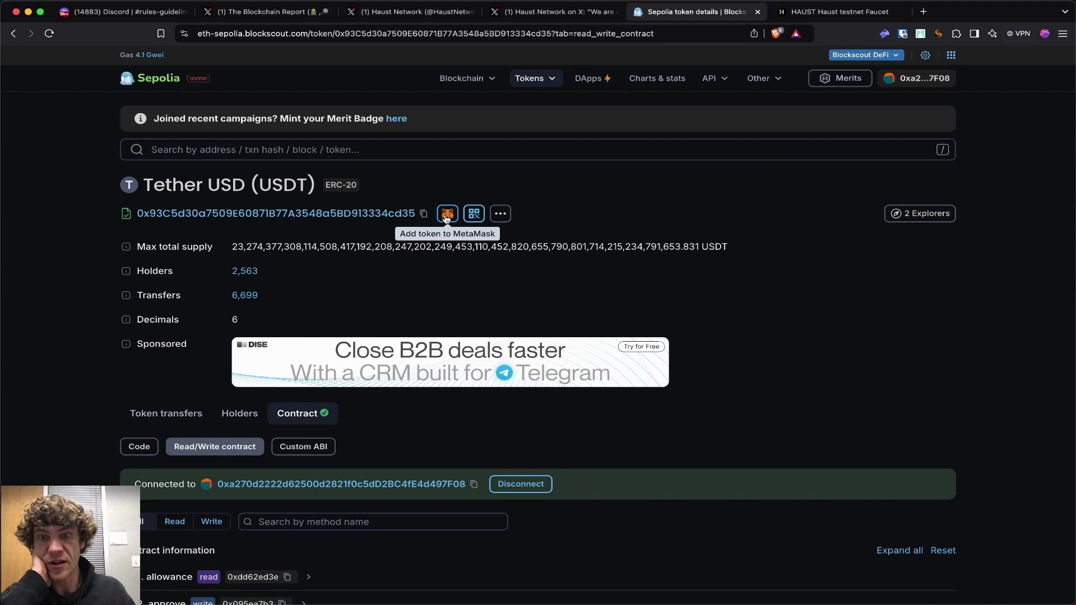
click(447, 215)
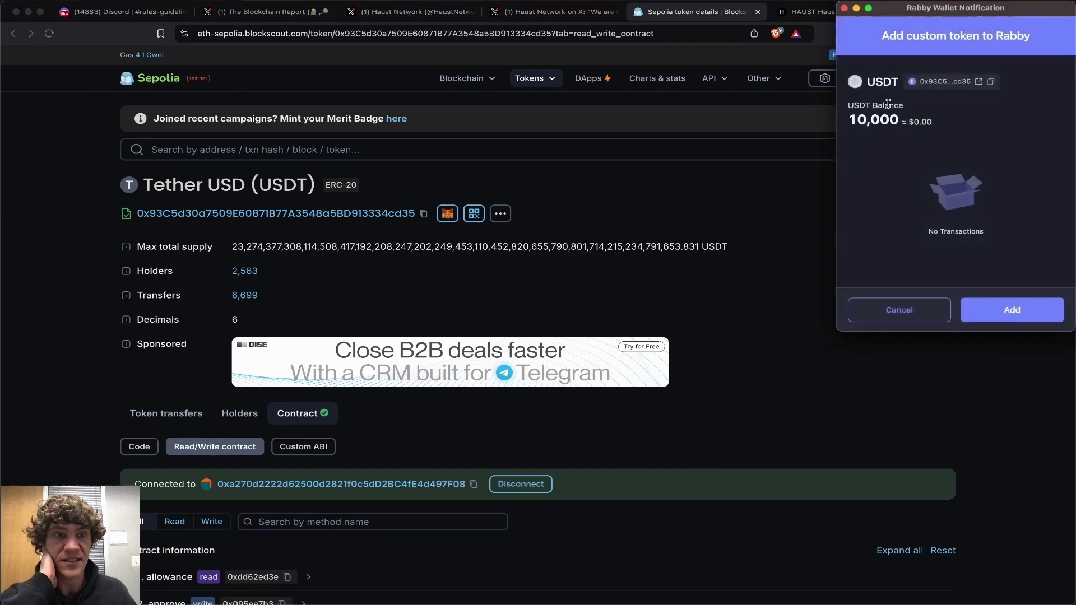
click(998, 311)
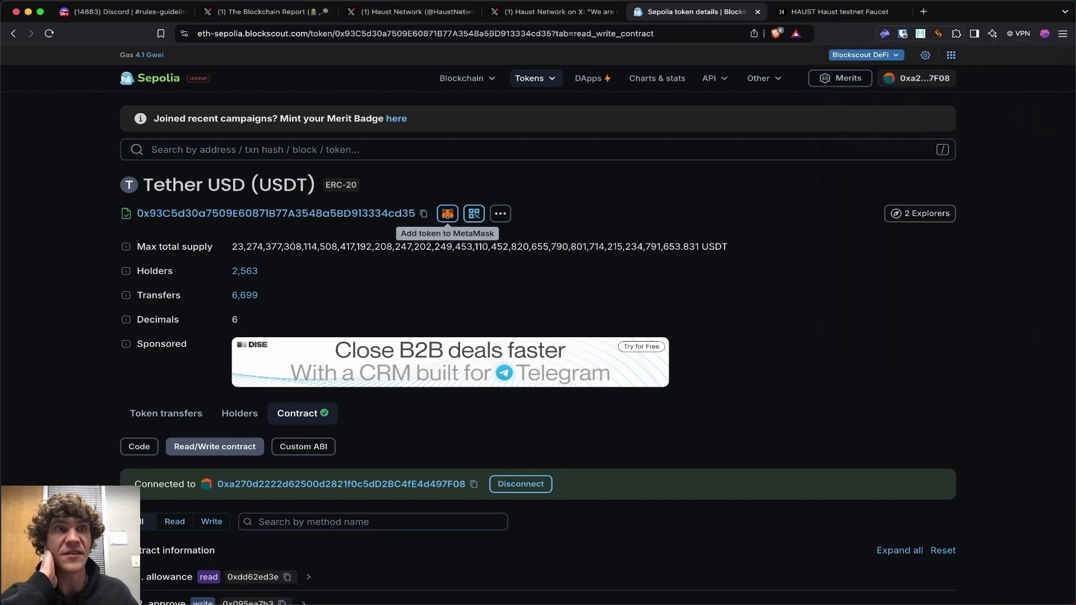
Reopen the Testnet Erigon Instructions and scroll to section 6, Add Haust Network to MetaMask.
key(super+shift+t)
scroll(555, 337, up, 5)
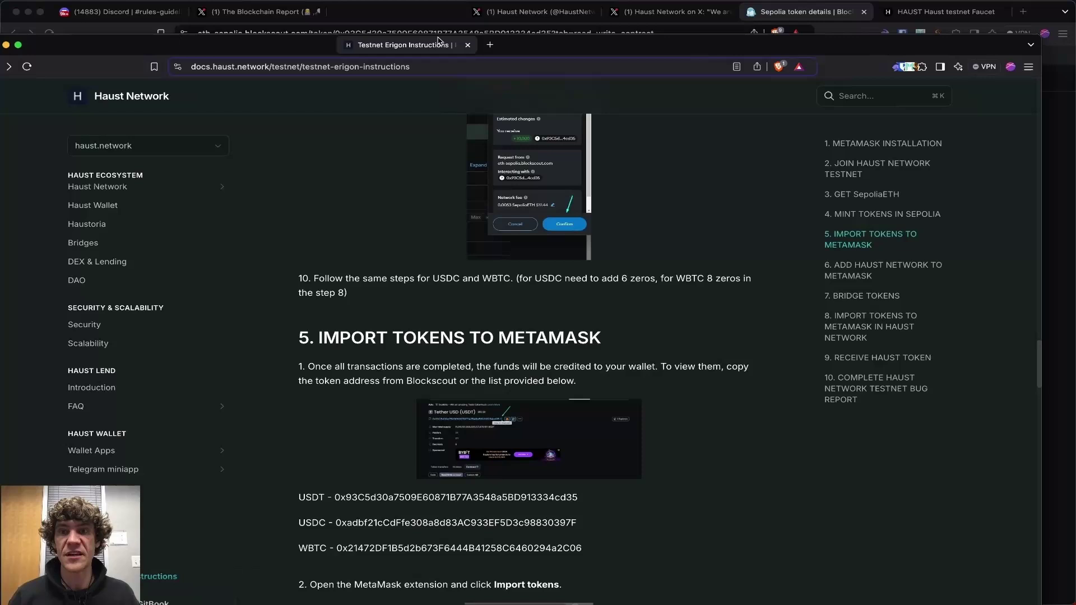
scroll(539, 420, up, 3)
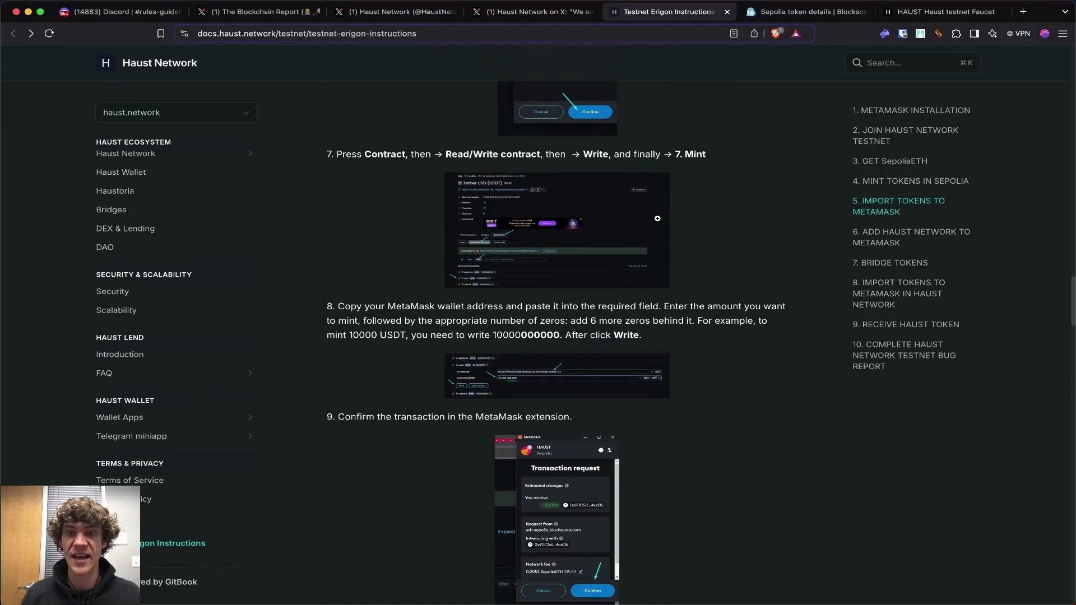
scroll(539, 421, down, 5)
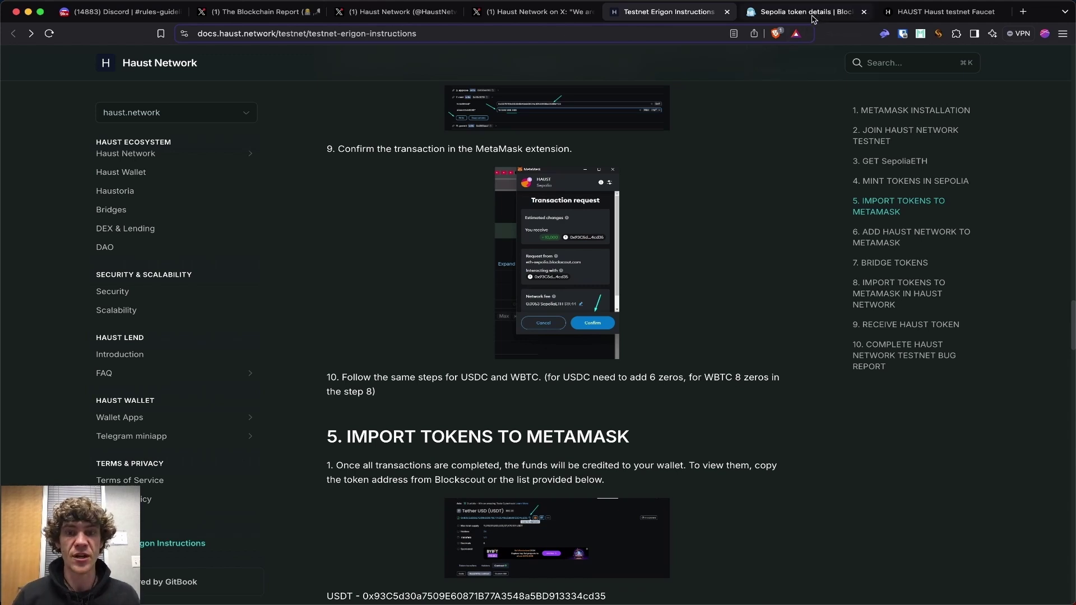
scroll(620, 269, up, 15)
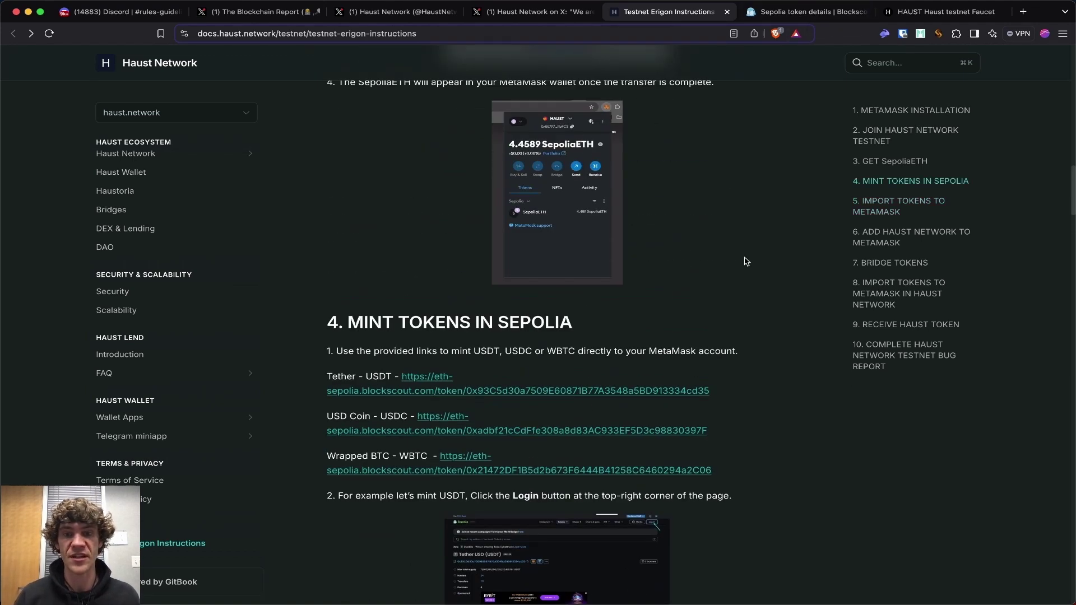
scroll(747, 262, down, 20)
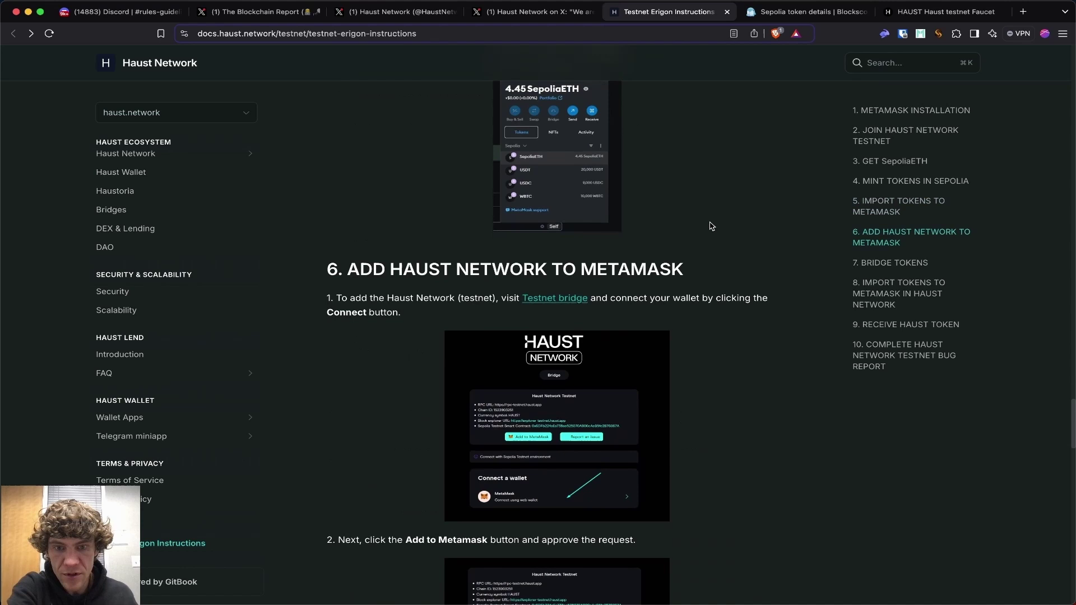
scroll(692, 379, down, 8)
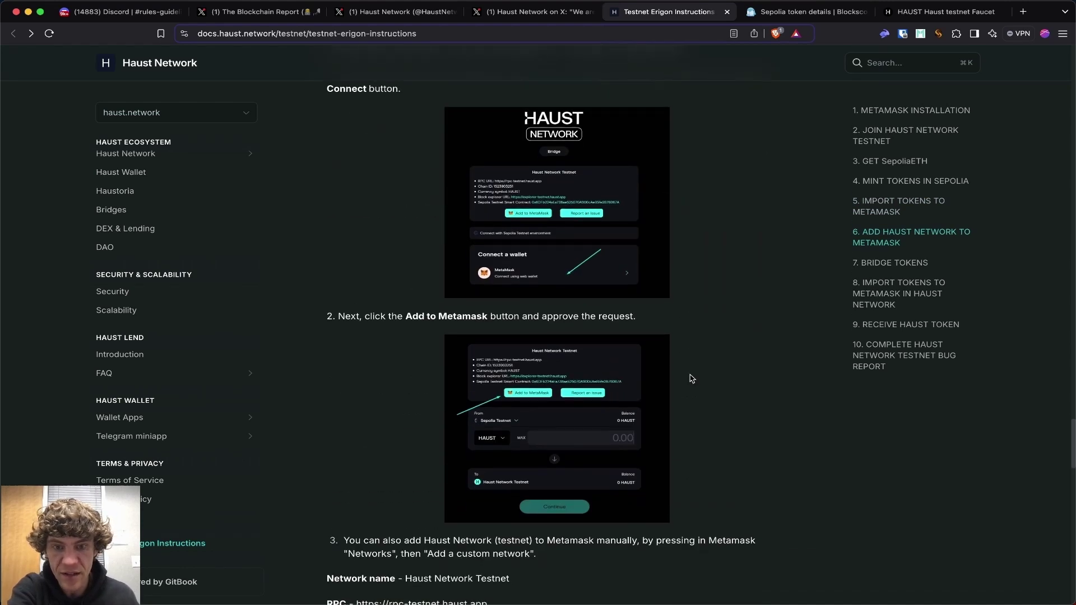
scroll(692, 379, up, 7)
Open the Testnet bridge, add and switch to the Haust testnet network, and connect the wallet.
click(559, 268)
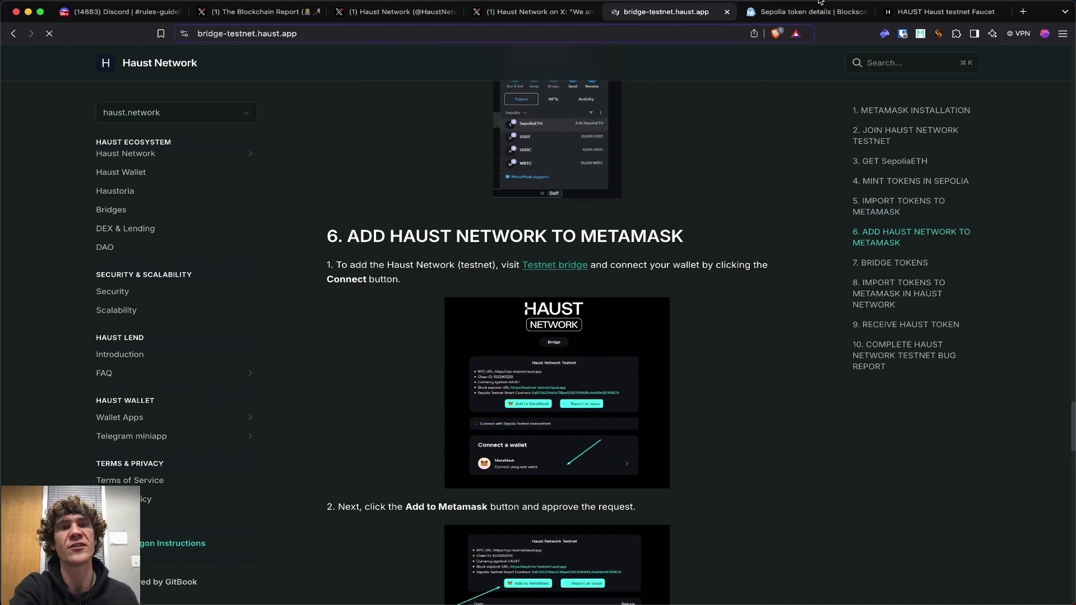
click(852, 12)
click(864, 13)
click(510, 313)
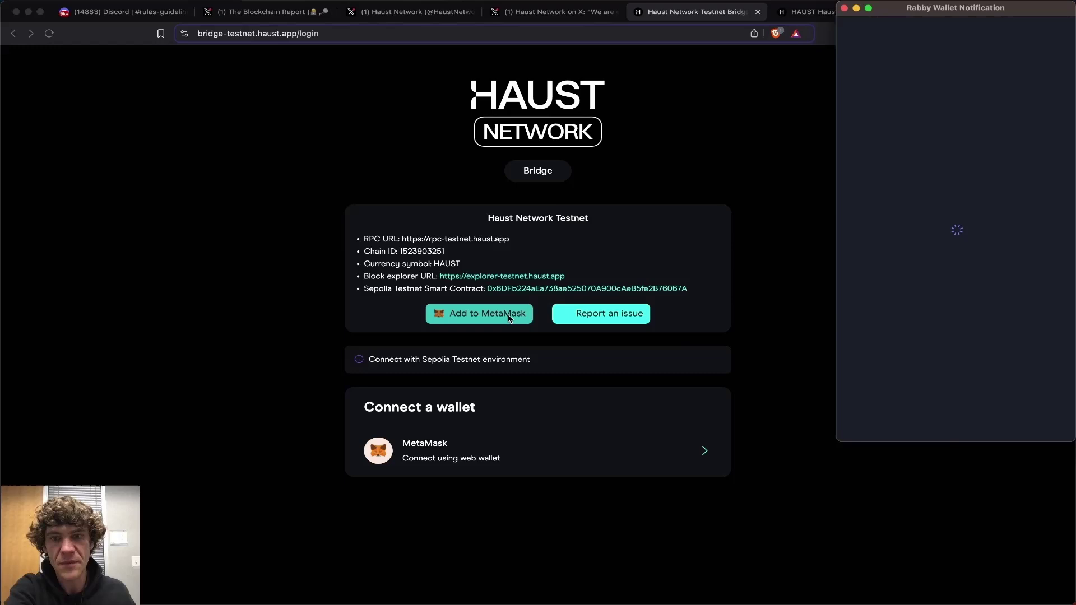
click(1023, 334)
click(956, 310)
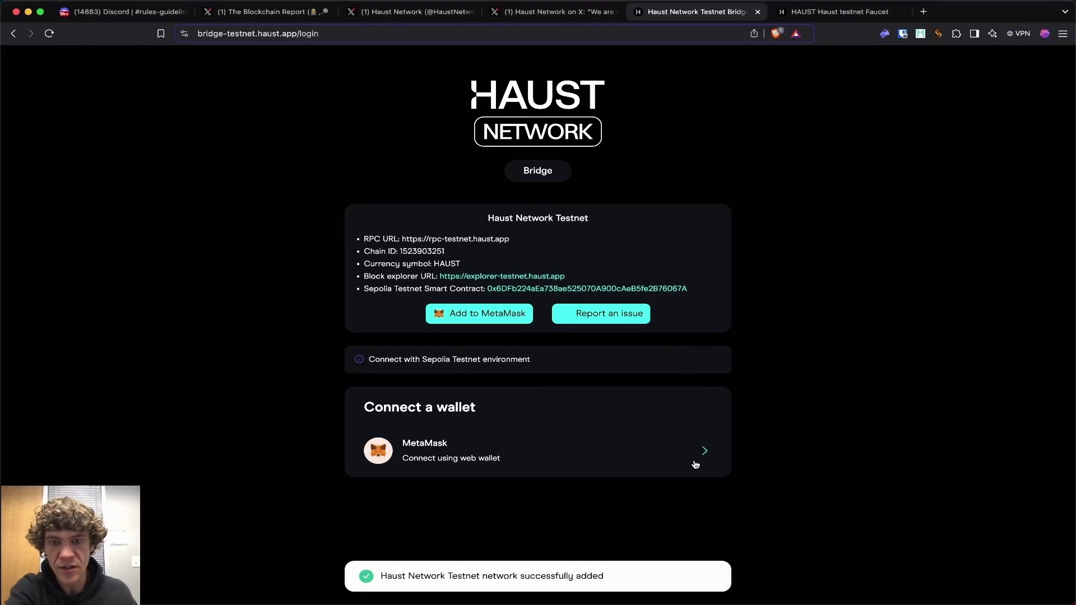
click(696, 465)
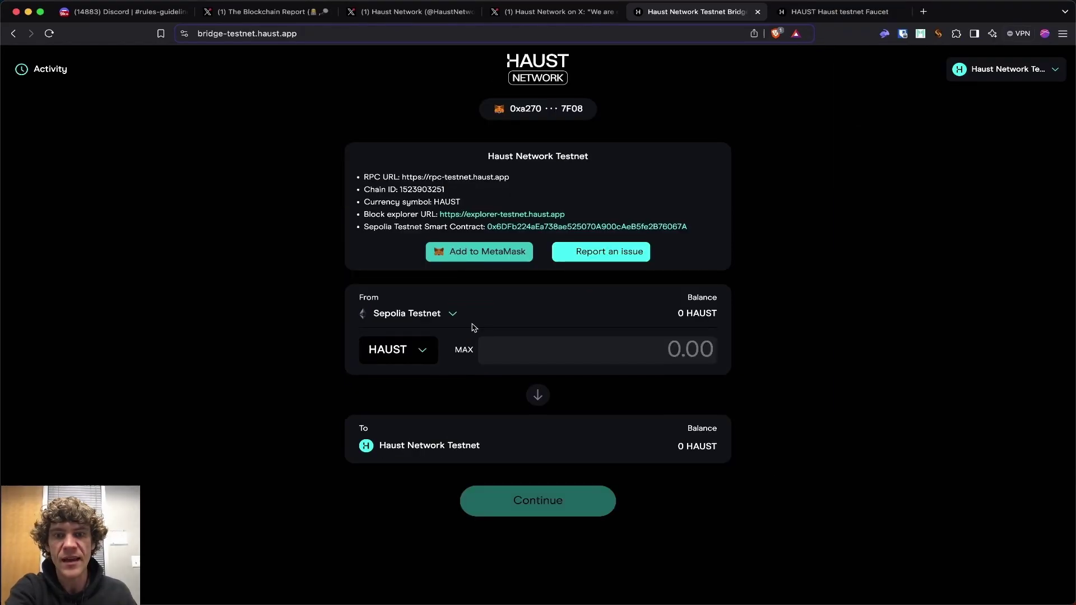
Bridge 0.5 Sepolia ETH to Haust Network Testnet and confirm the transfer.
click(412, 353)
click(543, 309)
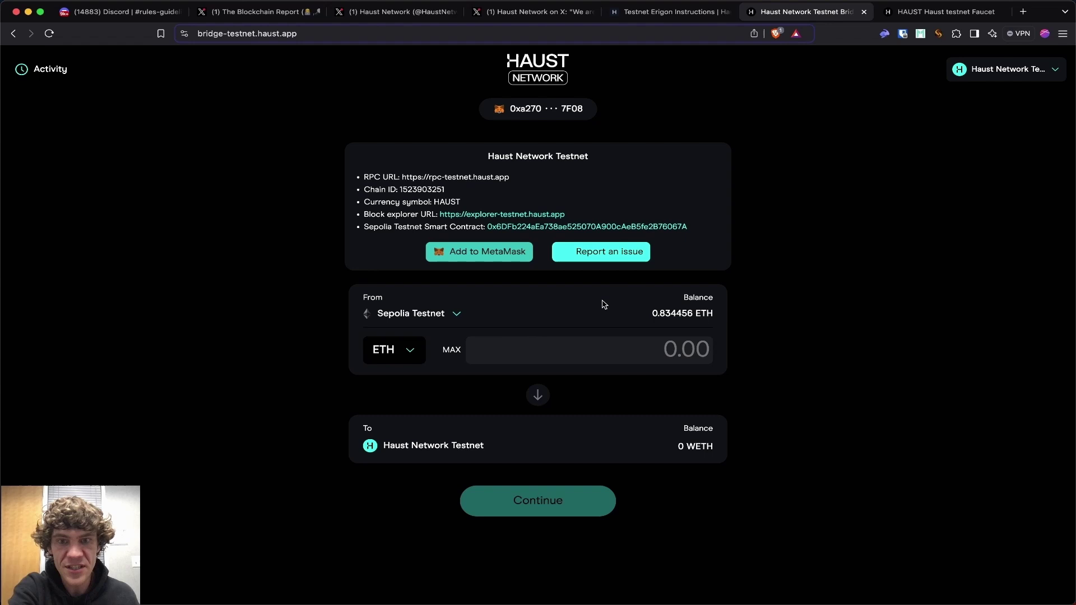
click(582, 356)
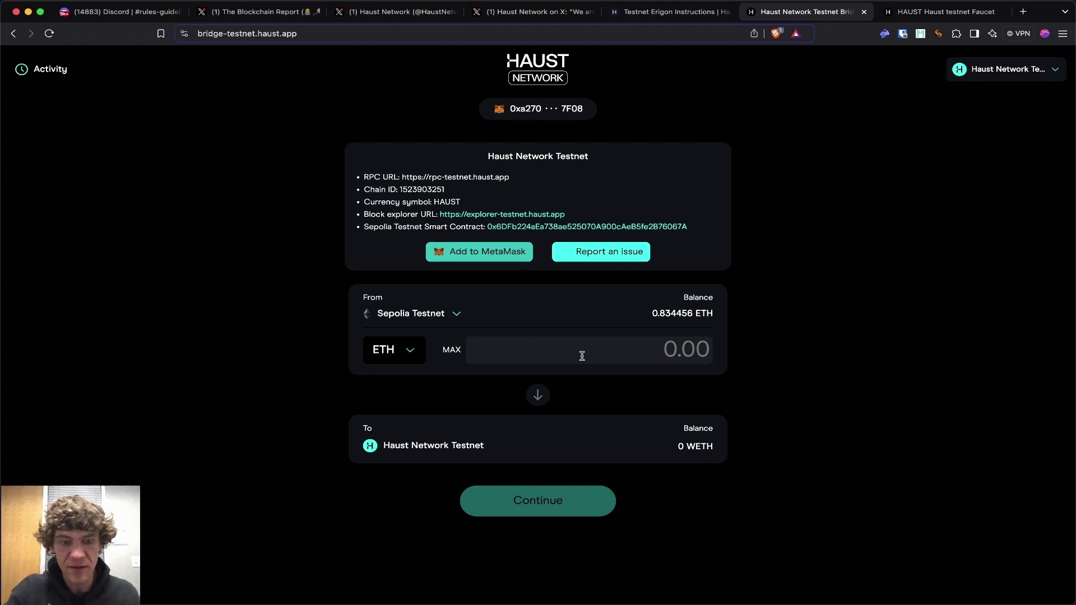
text(0.5)
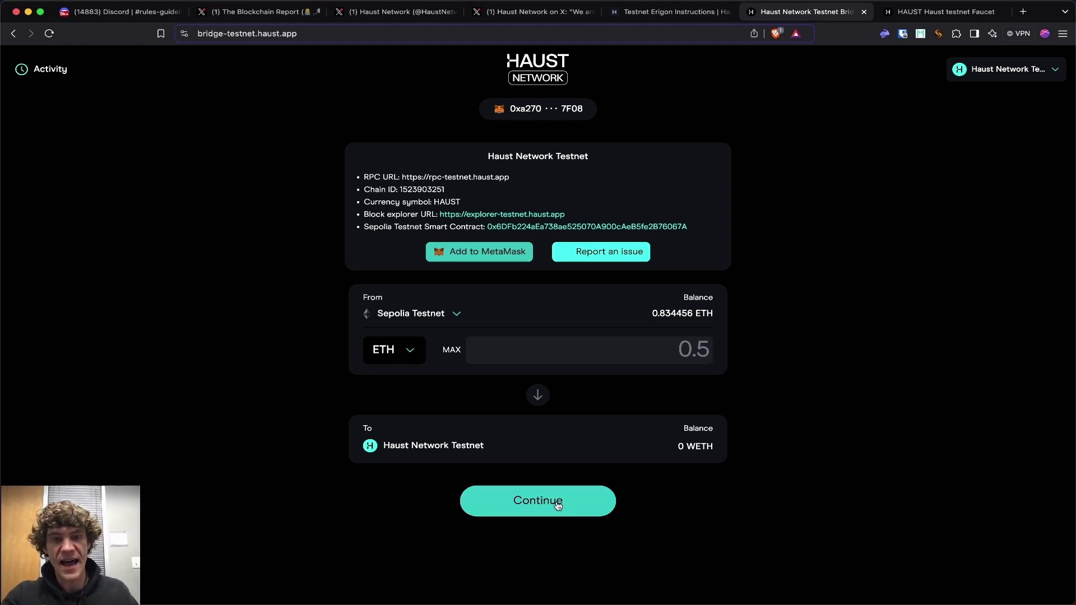
click(586, 498)
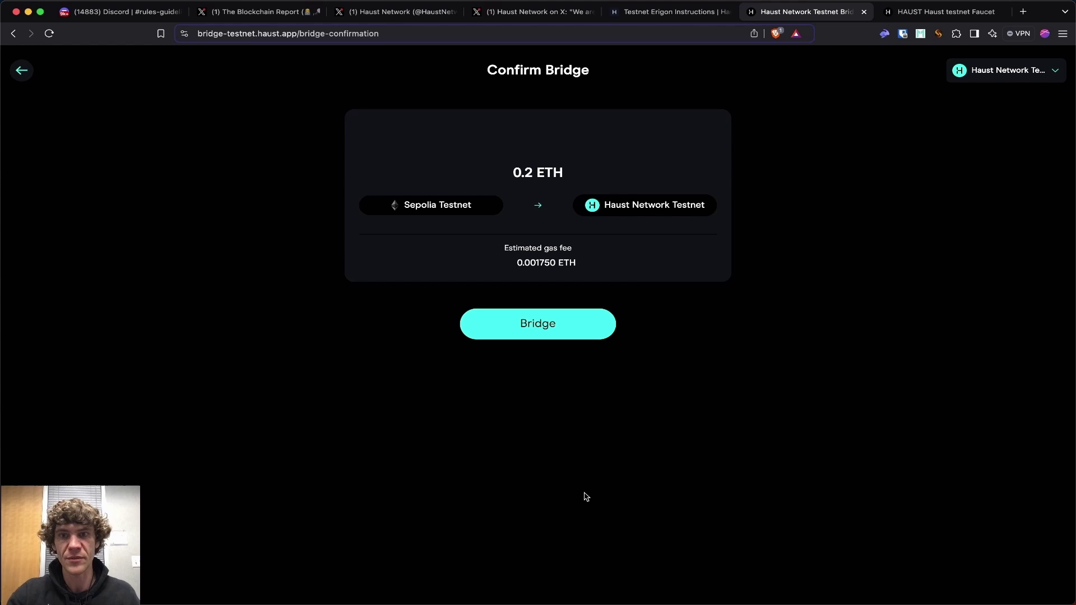
click(567, 324)
Sign the bridge transaction in the wallet, then reread the testnet instructions page.
click(893, 424)
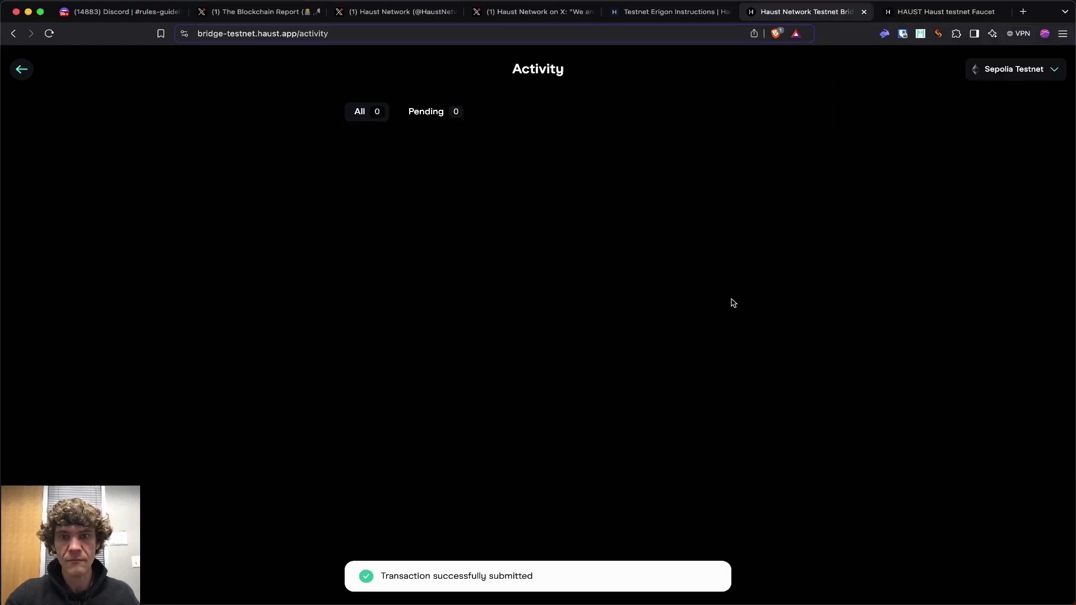
key(ctrl+shift+Tab)
scroll(695, 352, down, 3)
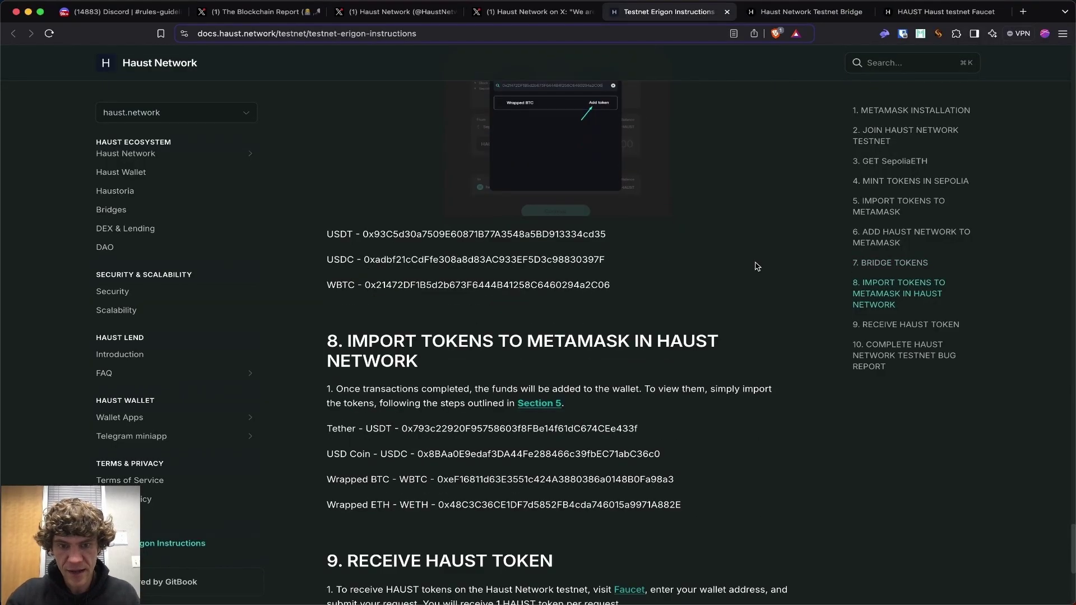
scroll(694, 350, up, 20)
scroll(685, 250, up, 1)
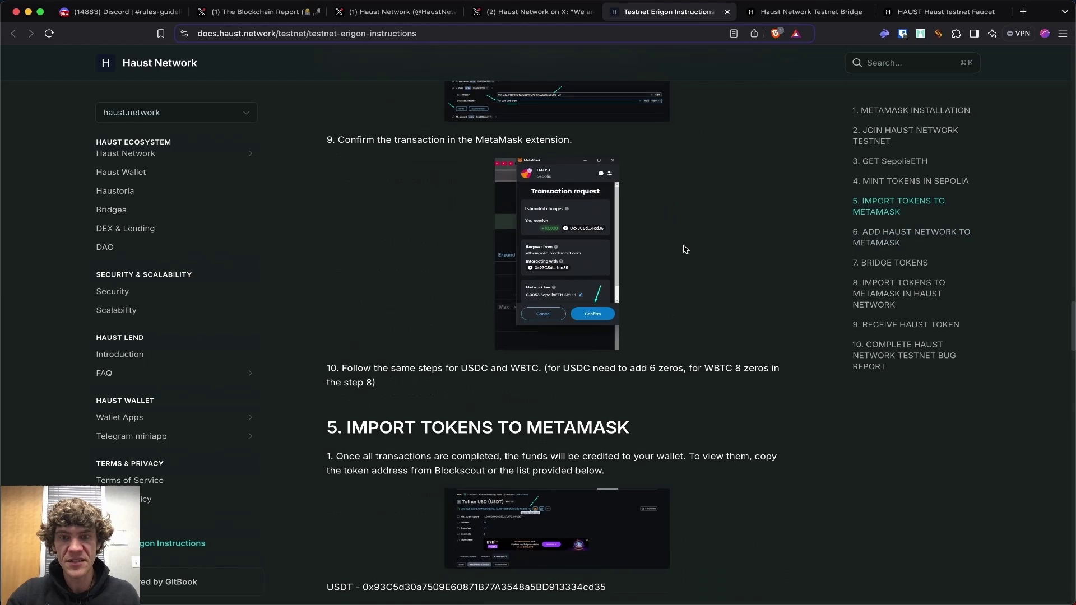
scroll(685, 249, down, 2)
scroll(685, 250, up, 8)
scroll(685, 250, down, 9)
scroll(685, 250, down, 10)
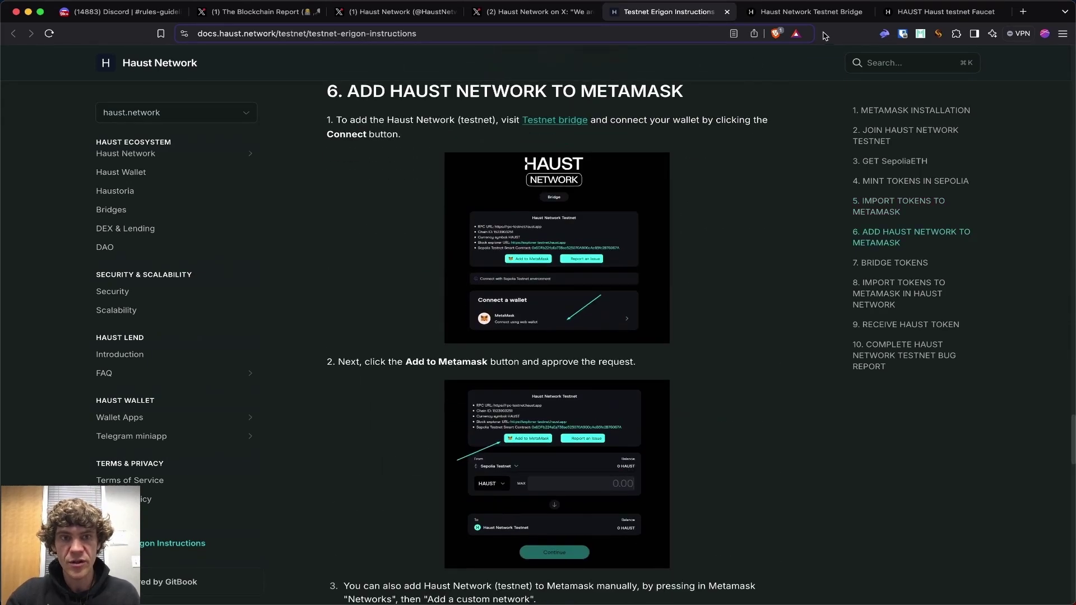
Return to the bridge and leave the Activity page for the transfer form.
click(818, 12)
click(21, 69)
click(672, 11)
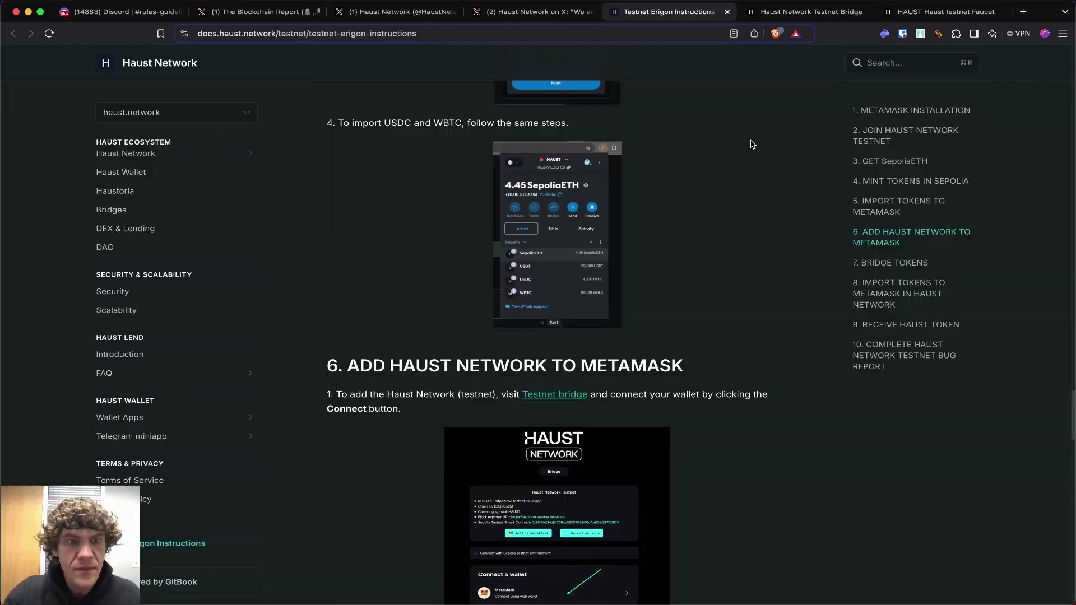
click(789, 19)
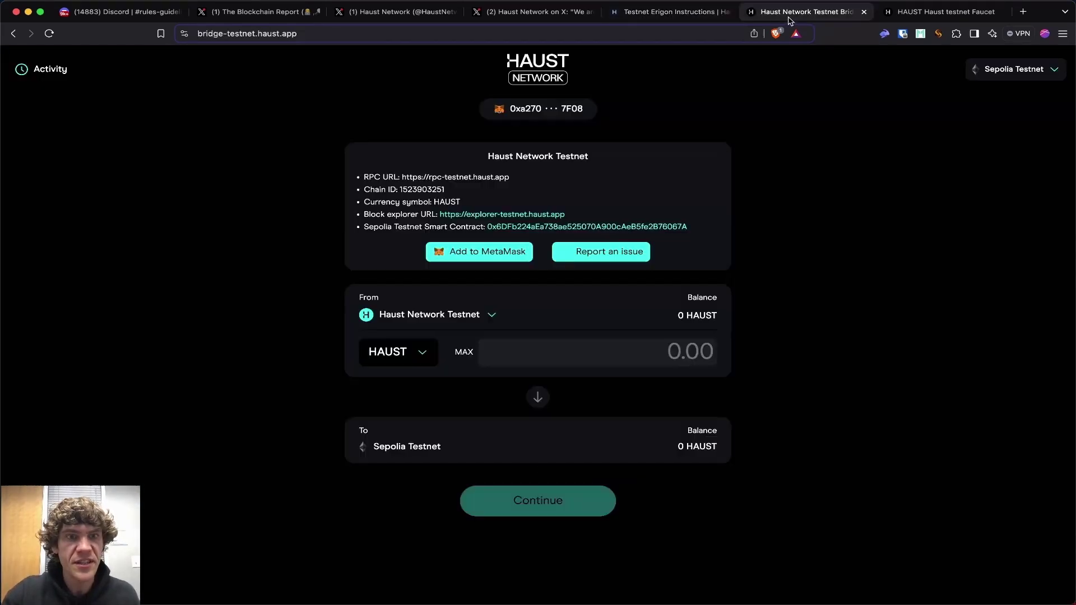
Set the bridge direction to Sepolia as source and Haust Network Testnet as destination.
click(493, 315)
click(661, 269)
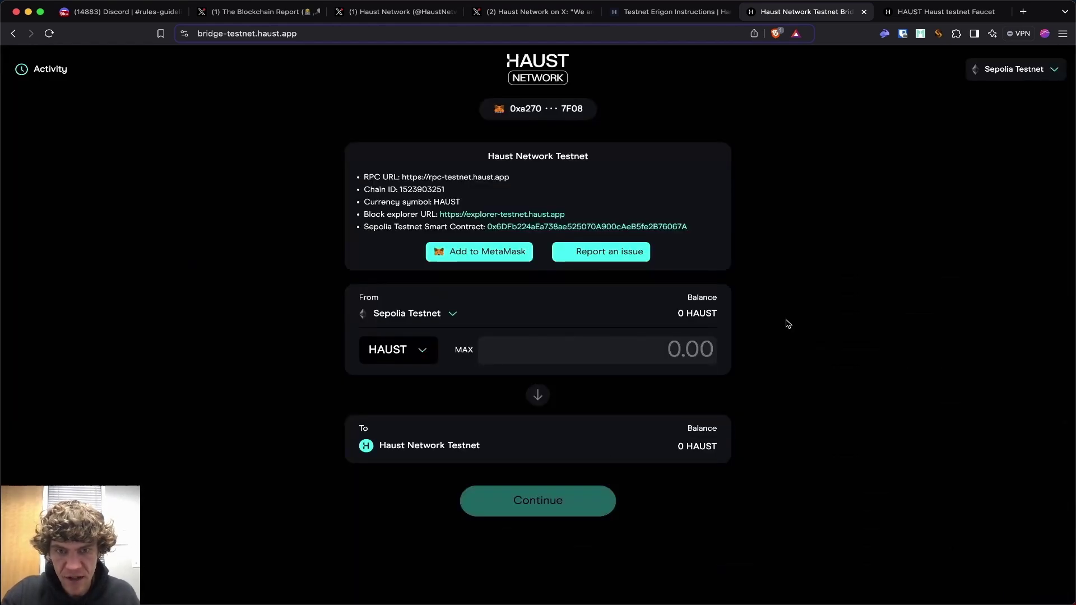
click(947, 12)
click(844, 11)
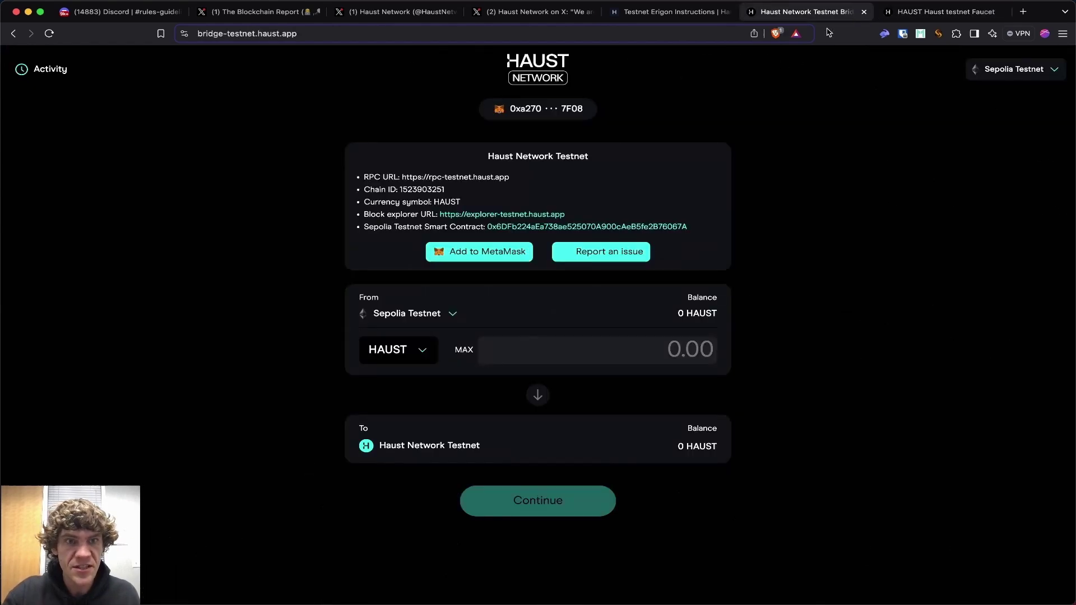
click(42, 69)
click(22, 70)
Scroll the testnet instructions to Bridge Tokens and select the USDT contract address.
click(658, 13)
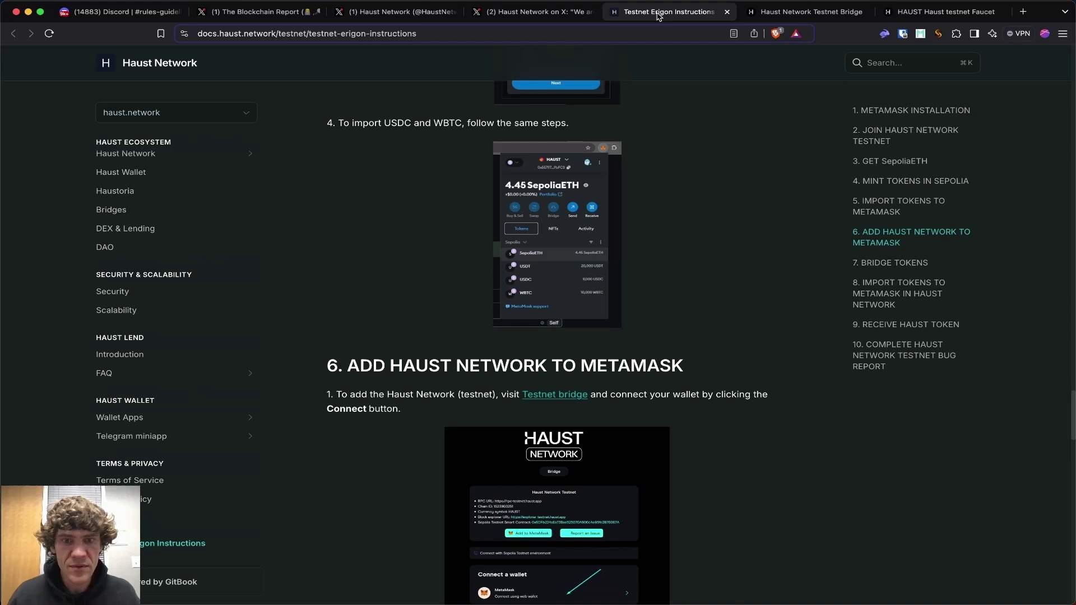
scroll(804, 338, down, 20)
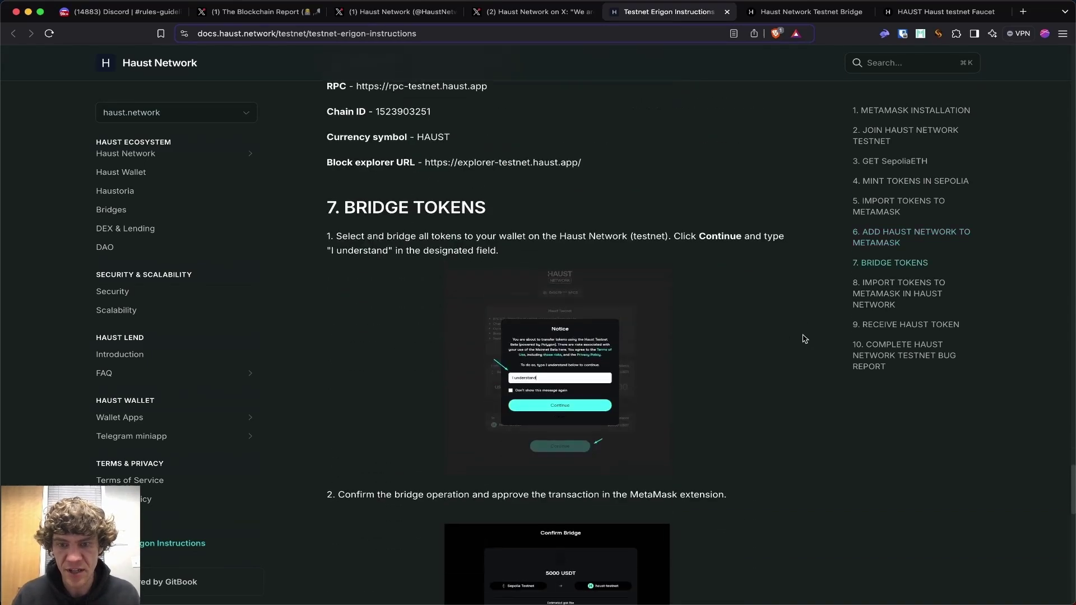
scroll(804, 338, down, 6)
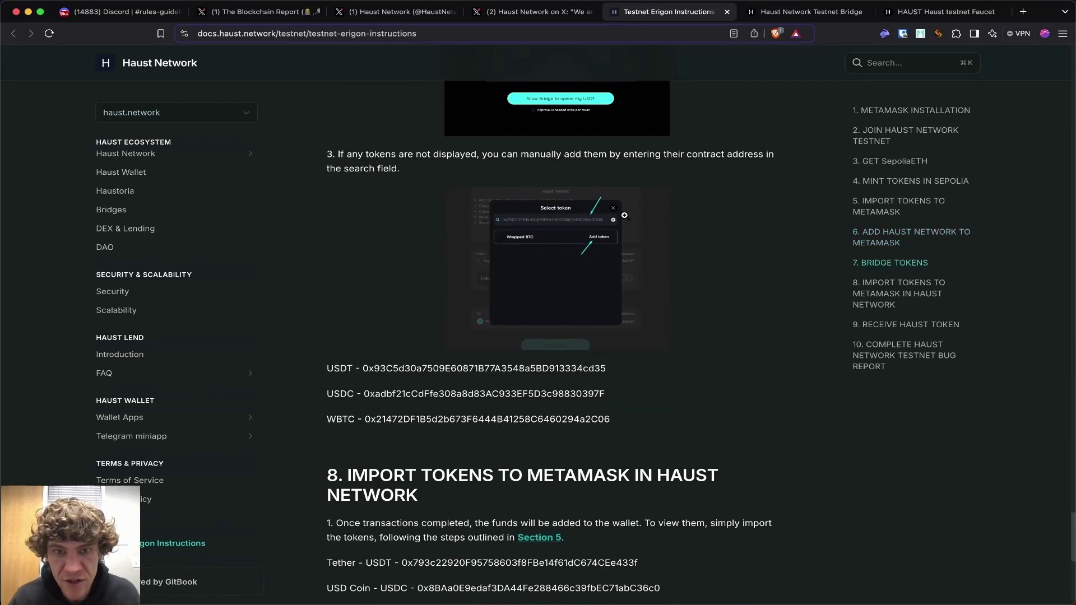
scroll(715, 188, up, 2)
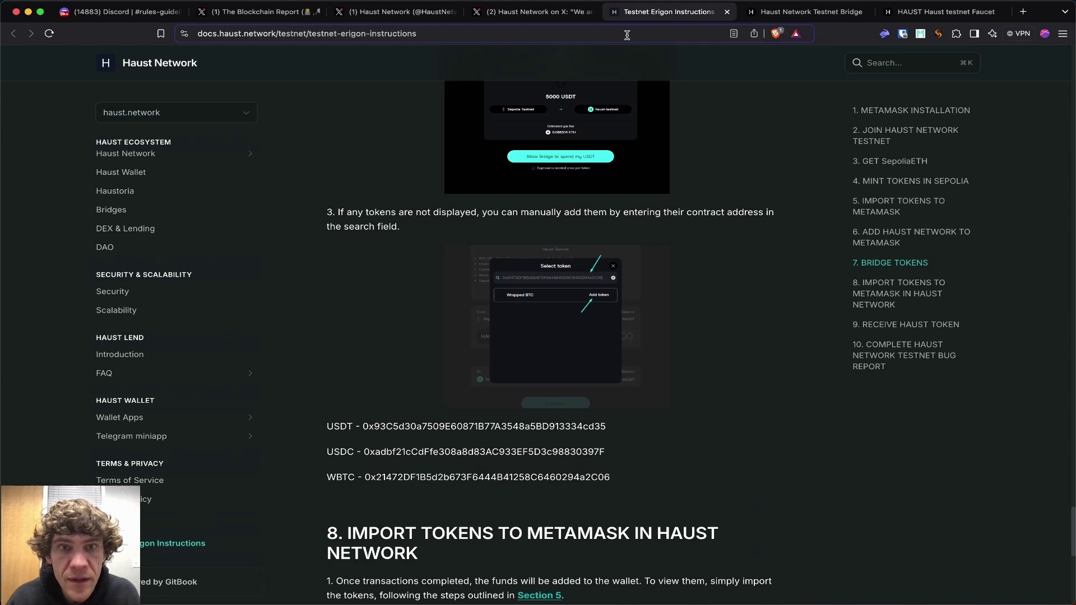
double_click(431, 425)
key(super+c)
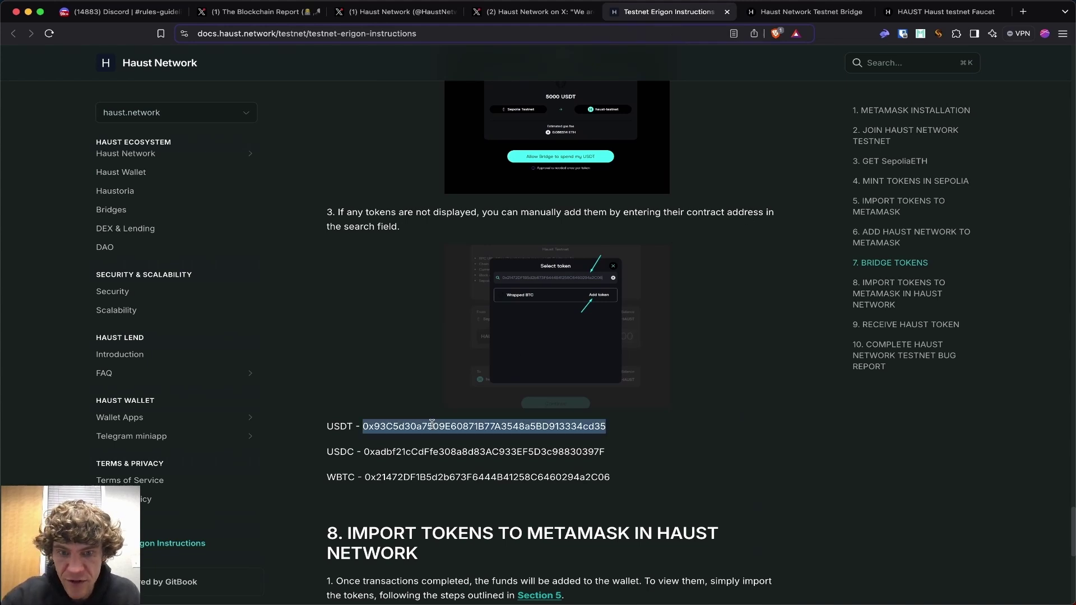
Add Tether USD to the bridge token list by pasting its contract address.
click(777, 12)
click(416, 352)
key(super+v)
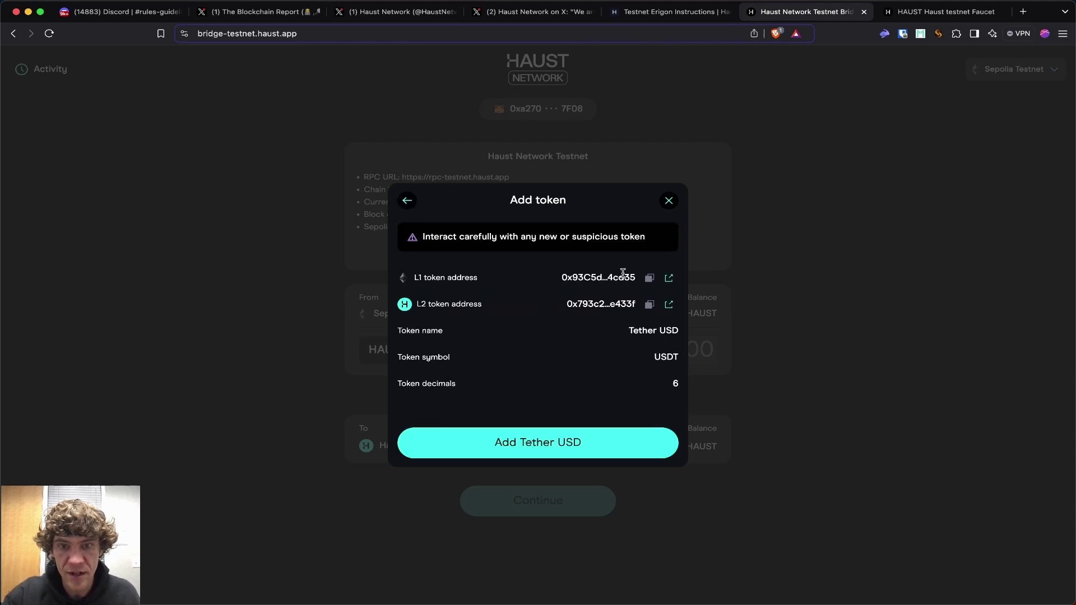
click(535, 440)
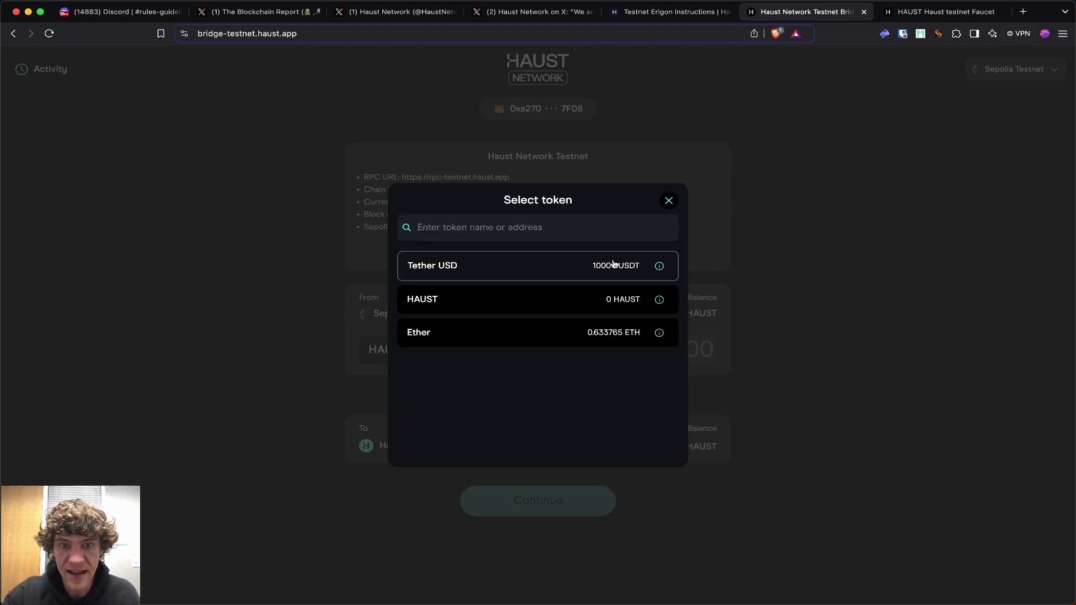
Add USD Coin to the token list using the USDC address from the docs.
click(667, 11)
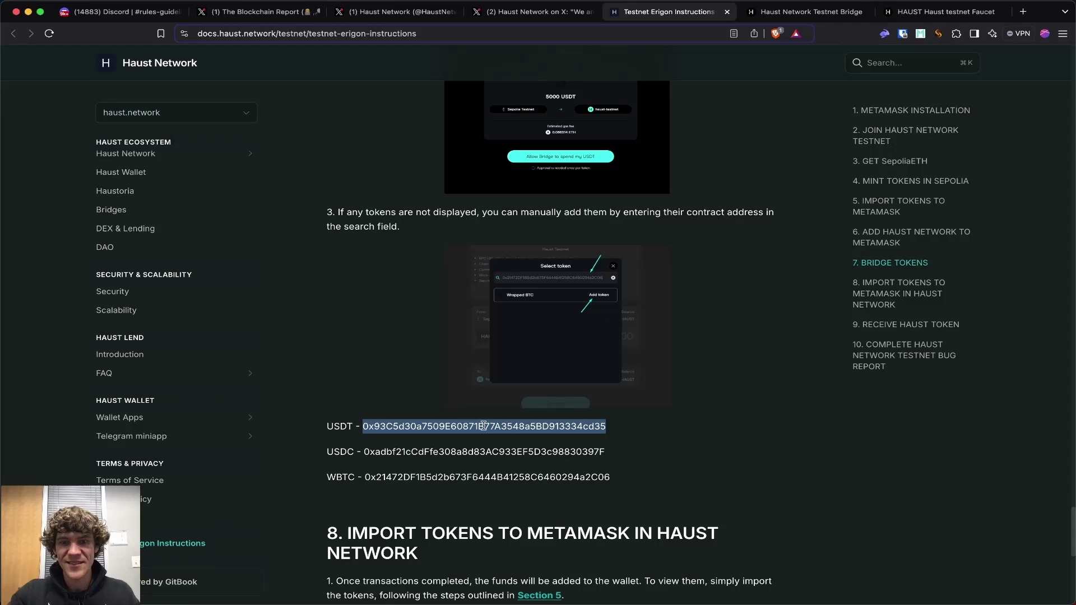
double_click(475, 452)
click(752, 15)
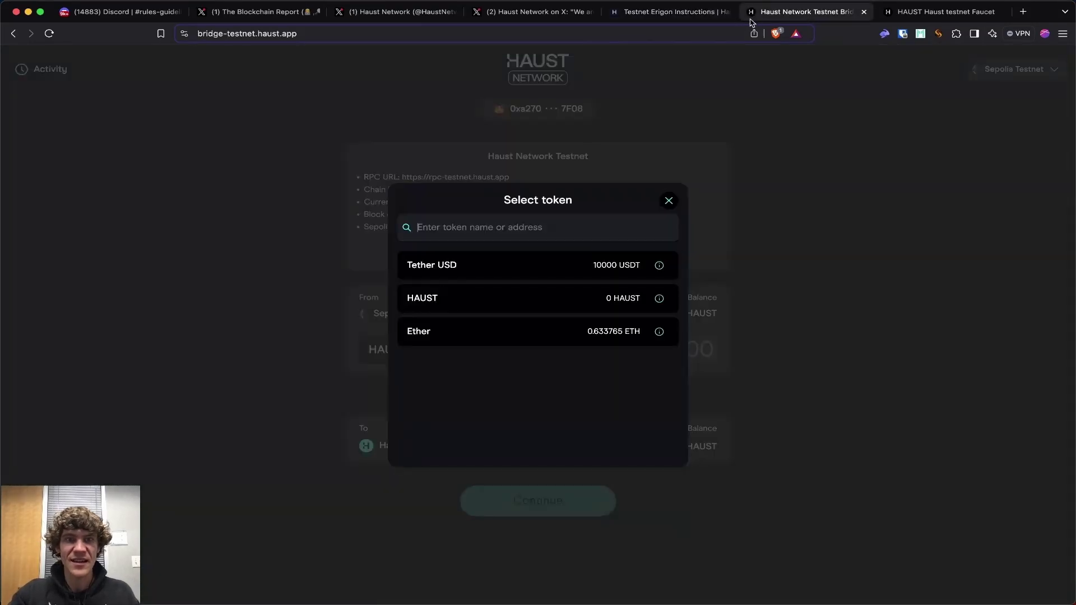
click(545, 229)
key(super+v)
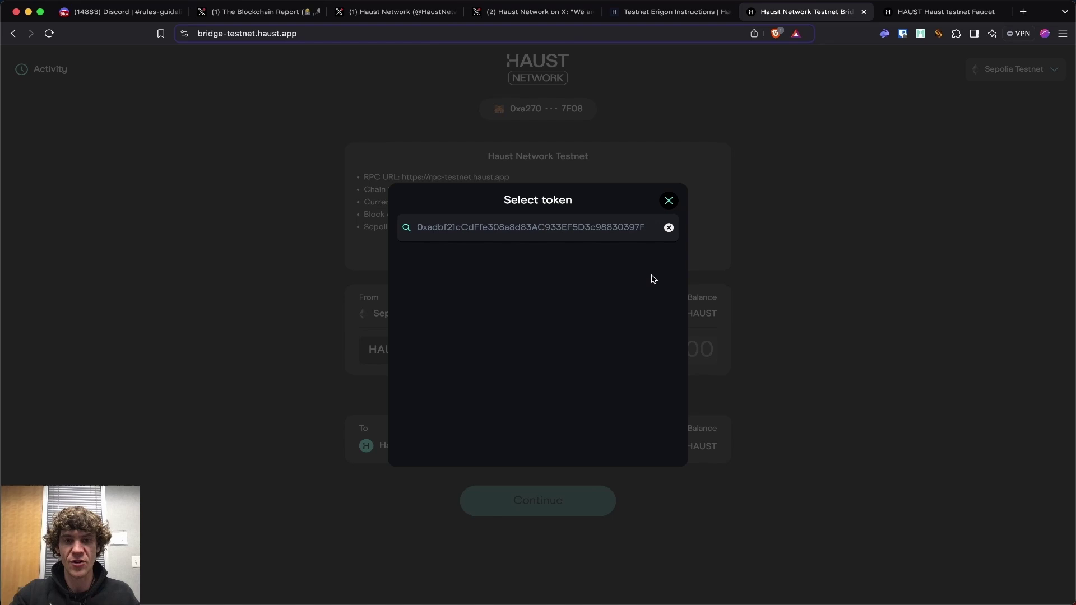
click(567, 430)
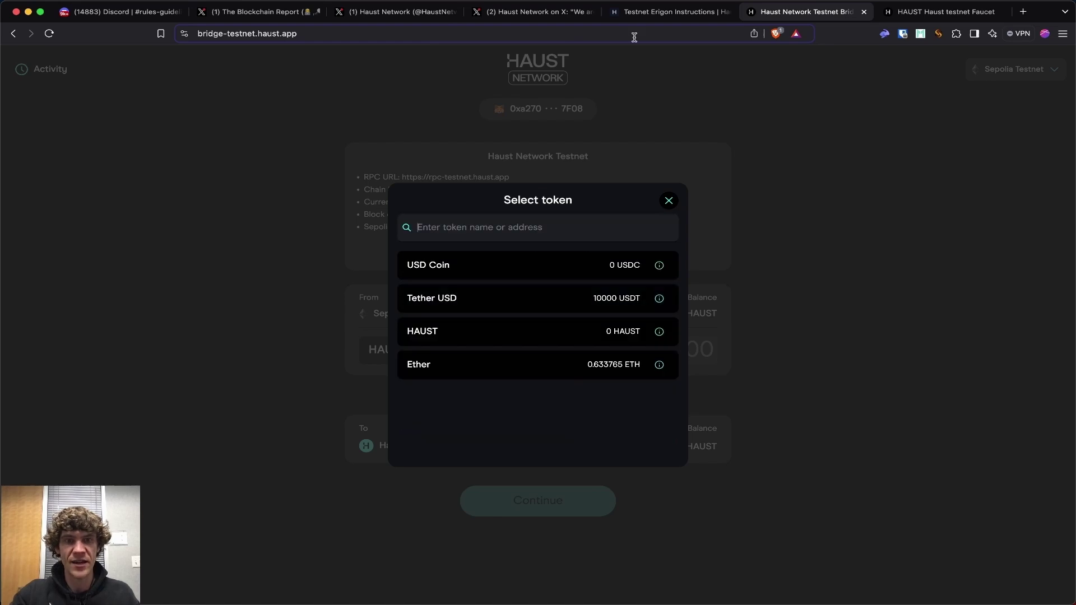
Add Wrapped BTC from its docs address, then choose Tether USD to bridge.
click(649, 15)
key(super+c)
key(ctrl+Tab)
click(539, 221)
key(super+v)
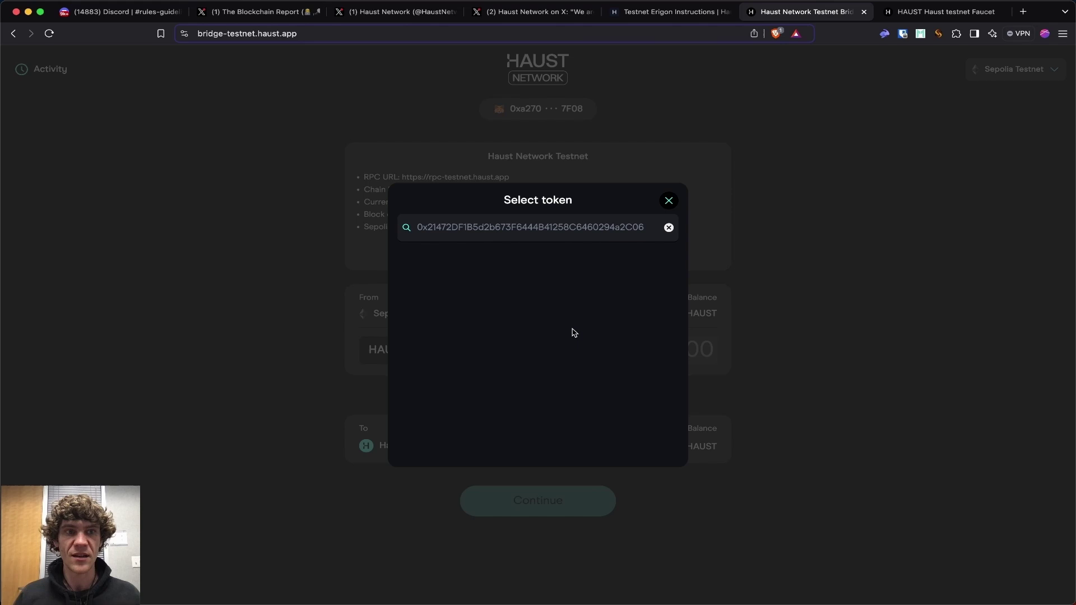
click(636, 267)
click(540, 439)
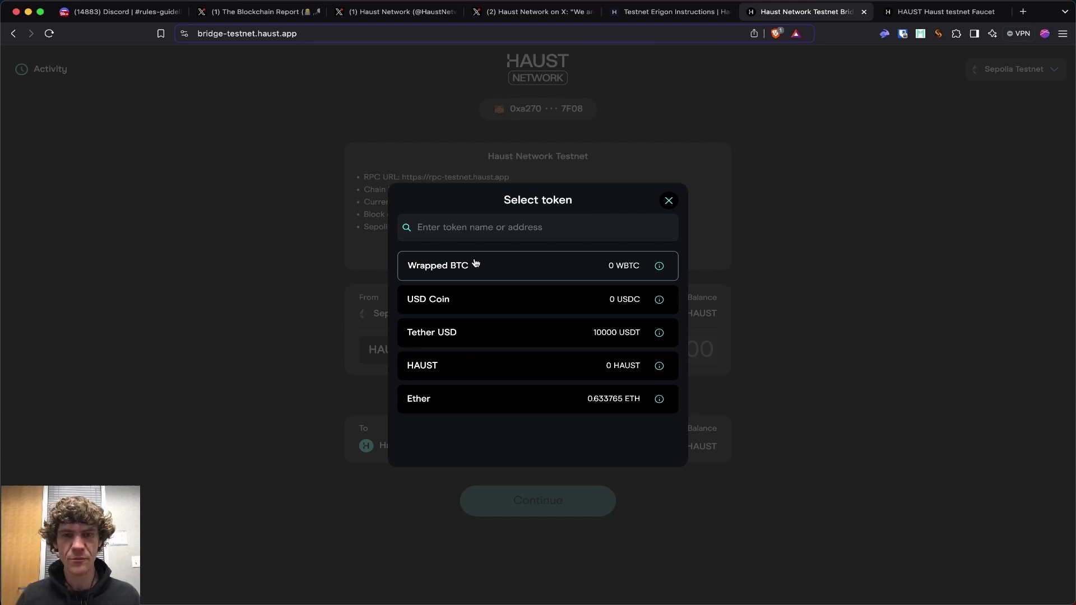
click(493, 333)
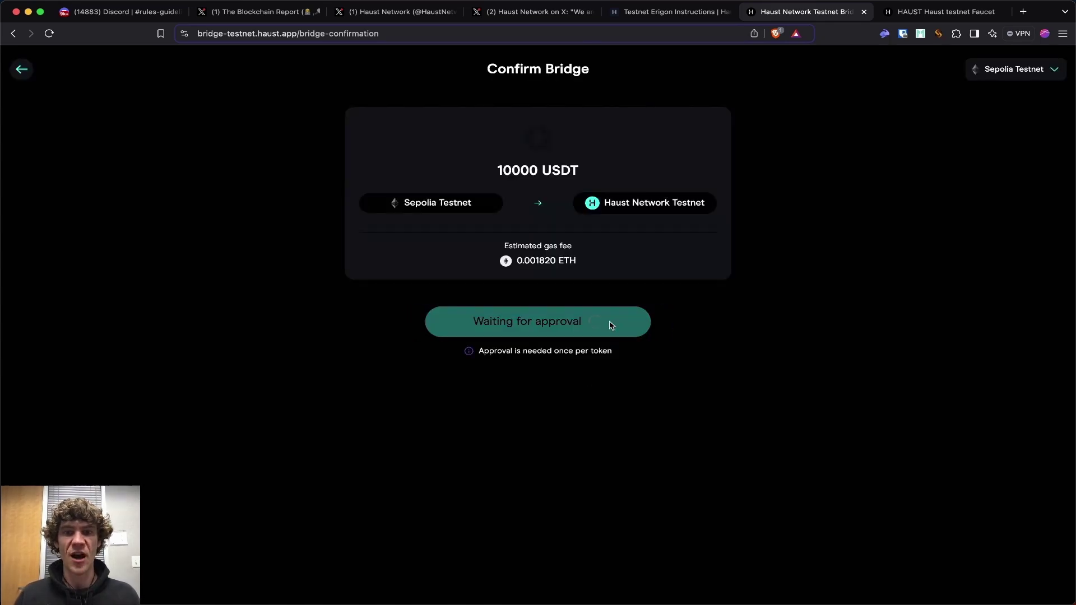
Sign the USDT spending approval in the wallet and check the docs page.
click(905, 416)
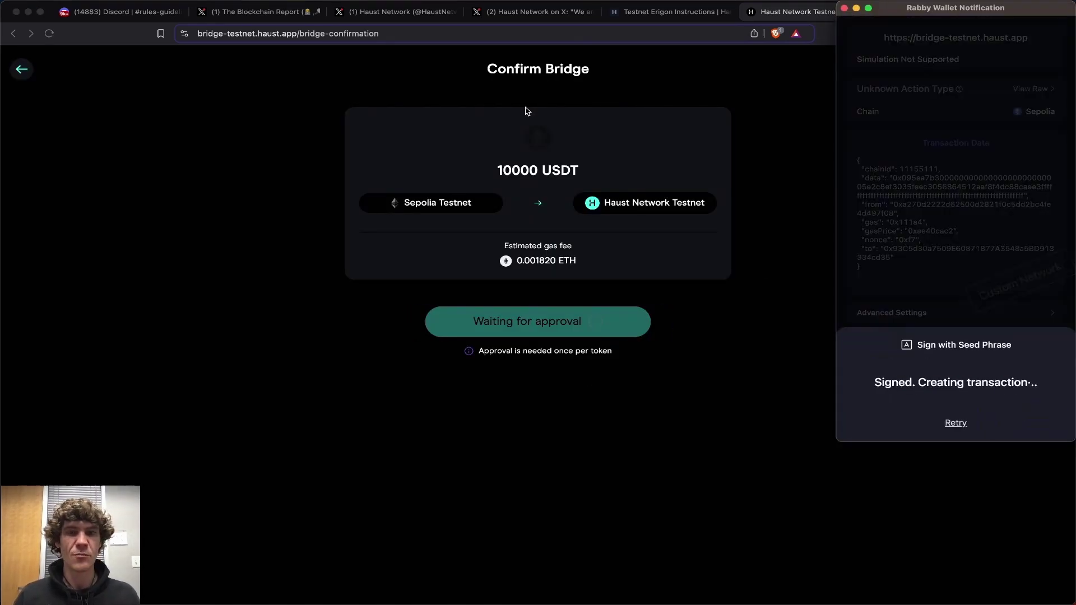
click(609, 14)
click(760, 264)
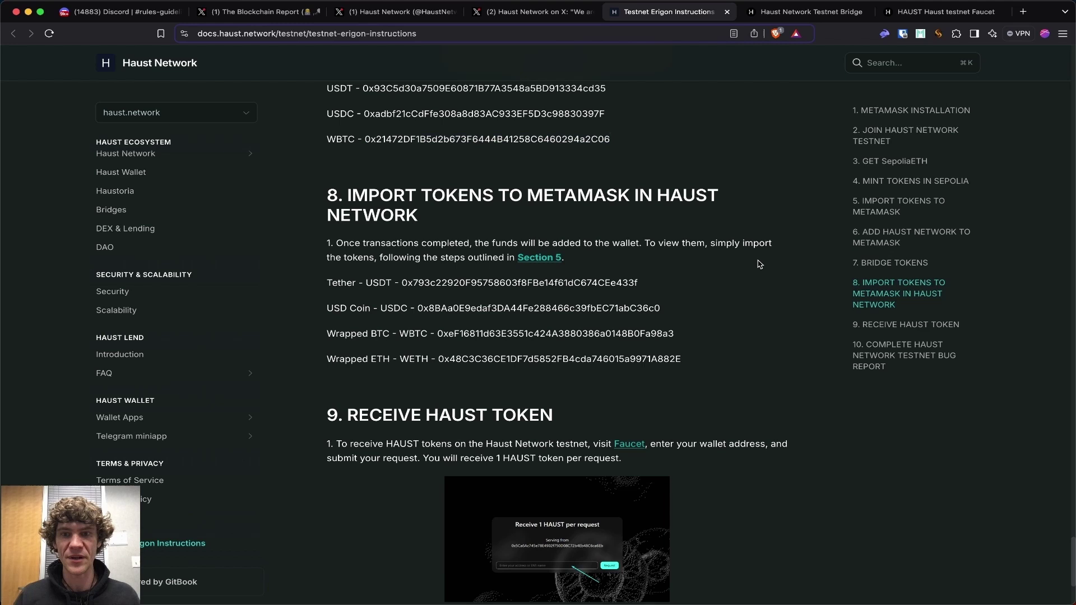
scroll(788, 314, down, 3)
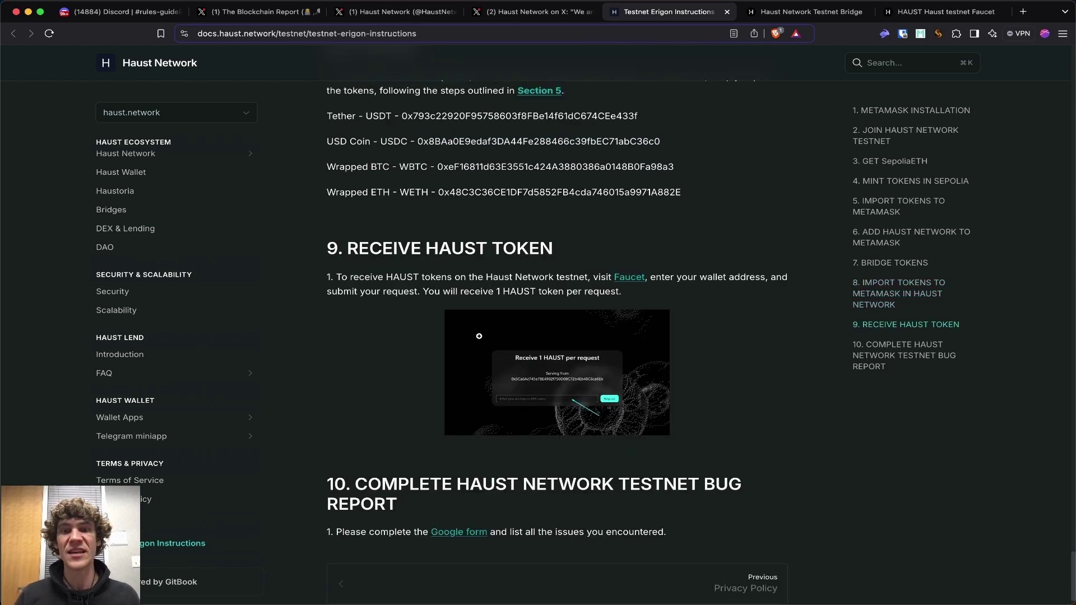
click(772, 14)
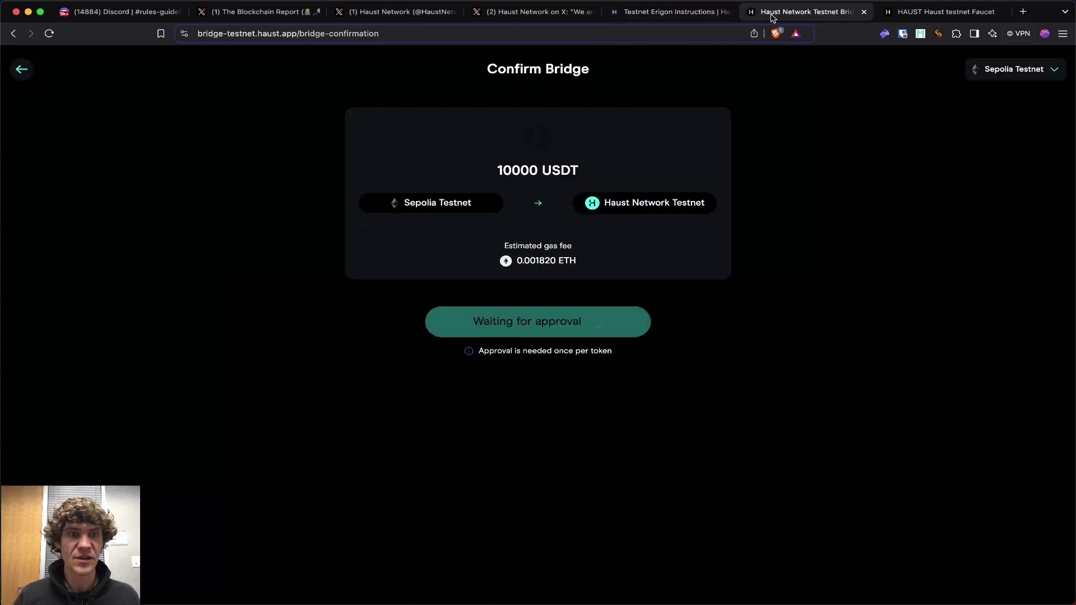
Reload the faucet page and return to the bridge confirmation.
click(946, 12)
key(super+r)
click(823, 17)
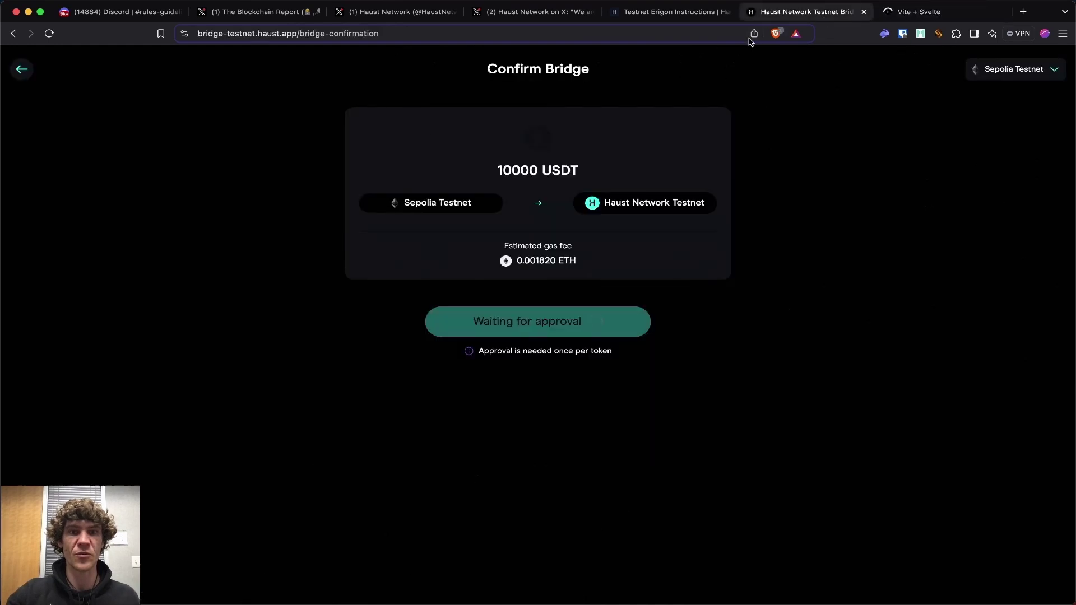
Bridge 10000 USDT to Haust Network Testnet, confirming in the wallet, then reopen the docs.
click(22, 69)
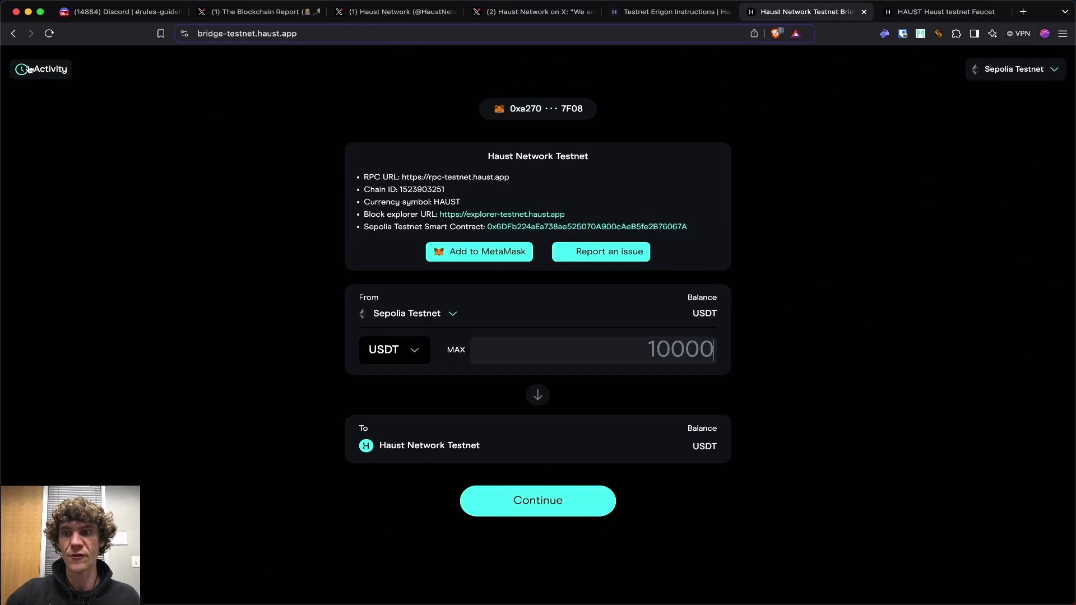
click(391, 350)
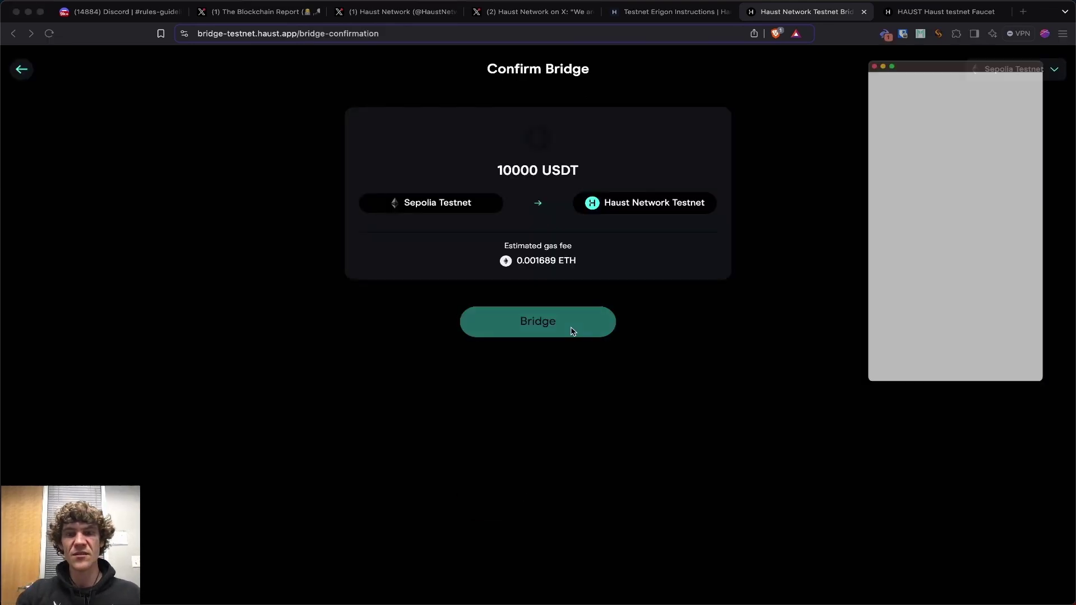
click(907, 422)
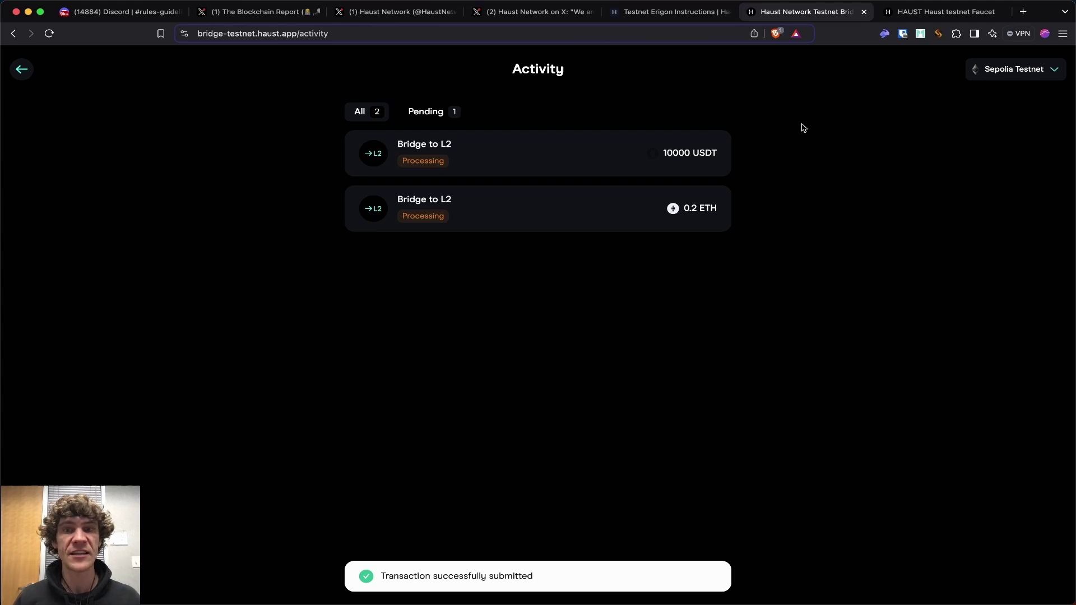
click(670, 14)
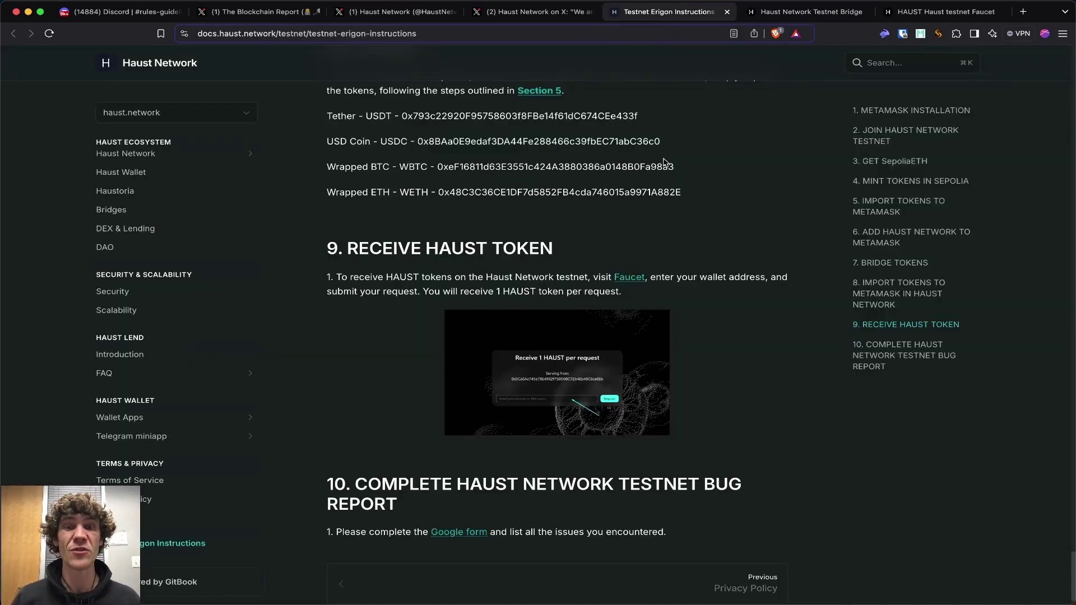
scroll(666, 162, down, 1)
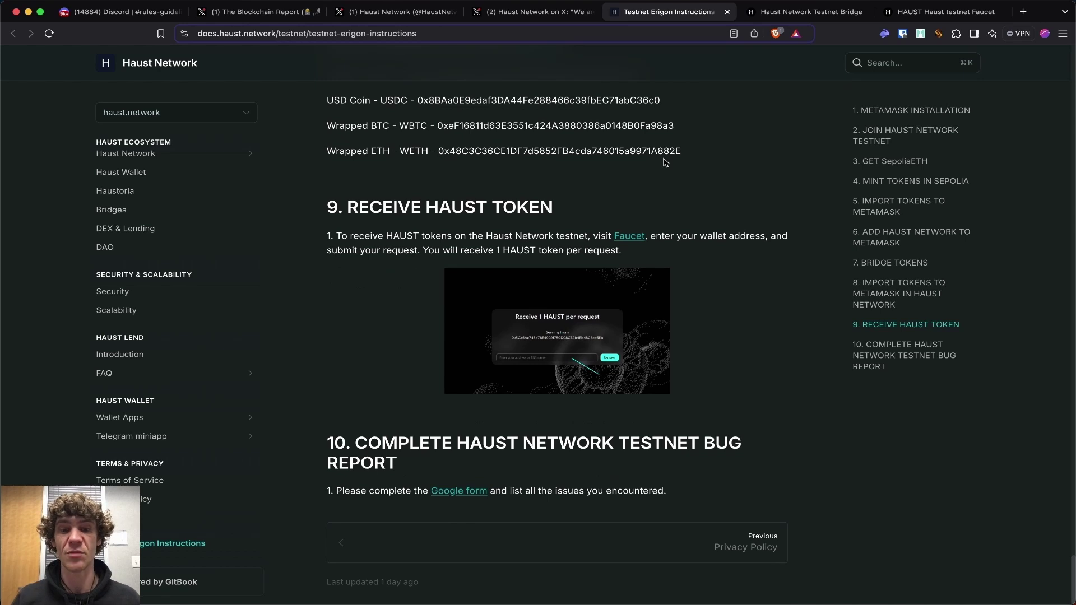